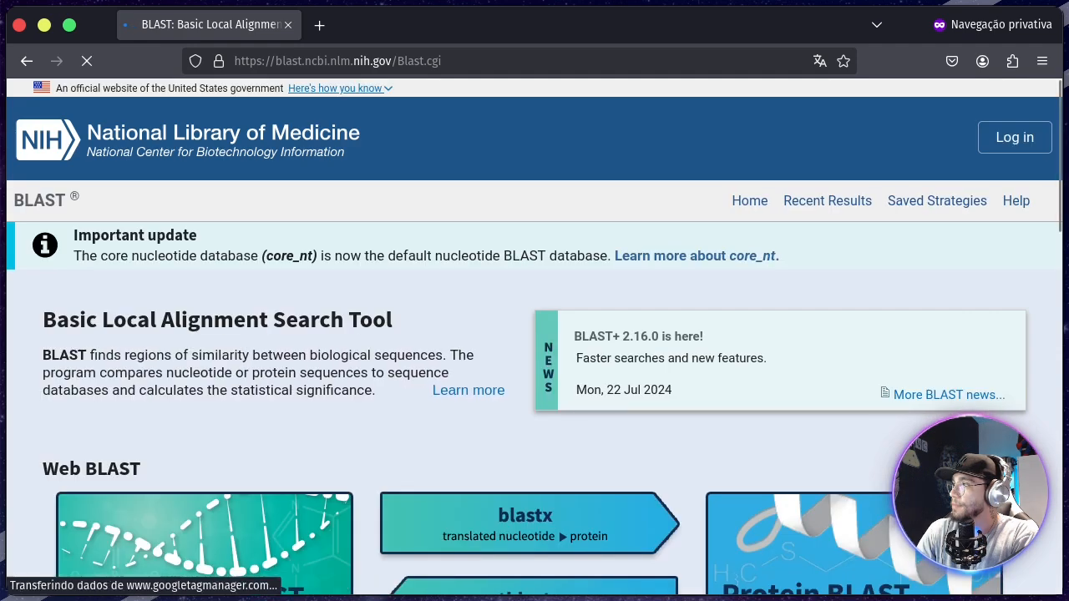
Step: Look over the BLAST home page, from the Web BLAST programs down to the specialized searches
{"action": "scroll", "coordinate": [248, 316], "scroll_direction": "down", "scroll_amount": 3}
{"action": "scroll", "coordinate": [247, 315], "scroll_direction": "up", "scroll_amount": 3}
{"action": "scroll", "coordinate": [534, 334], "scroll_direction": "up", "scroll_amount": 1}
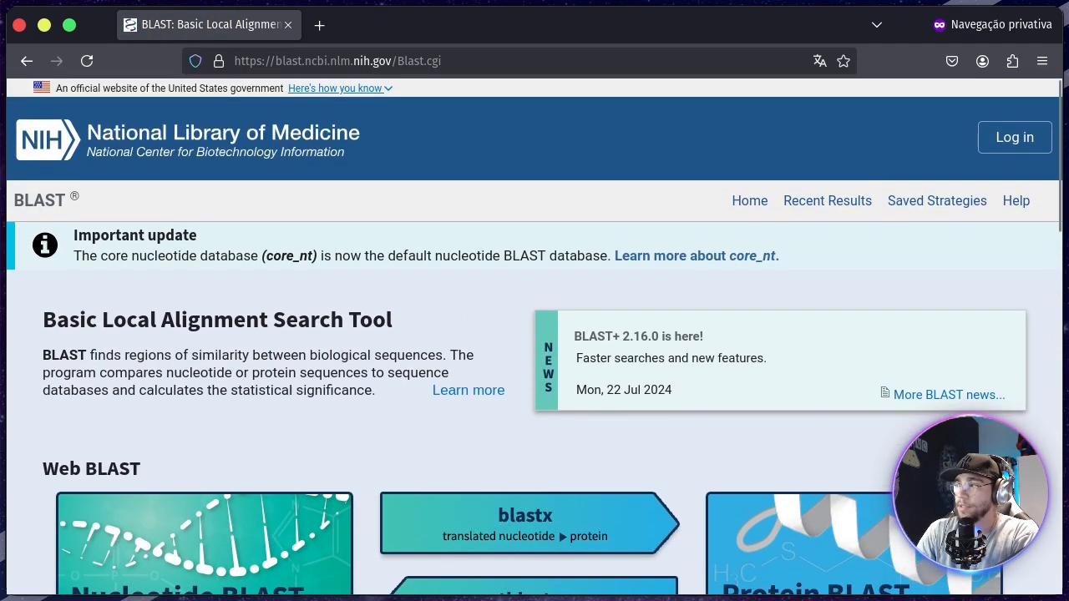
{"action": "scroll", "coordinate": [535, 334], "scroll_direction": "down", "scroll_amount": 2}
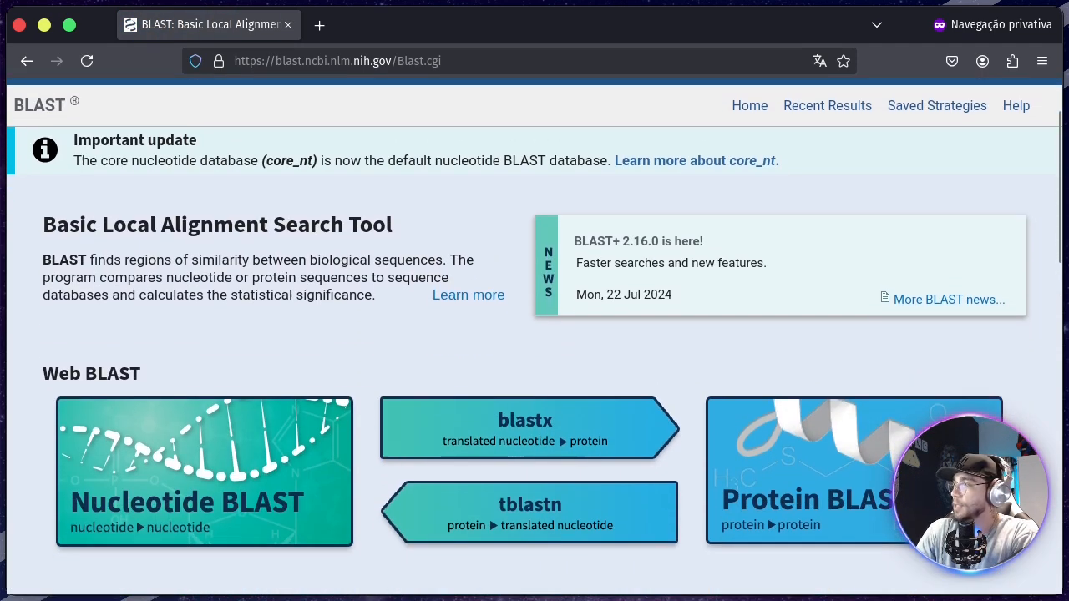
{"action": "scroll", "coordinate": [535, 335], "scroll_direction": "down", "scroll_amount": 2}
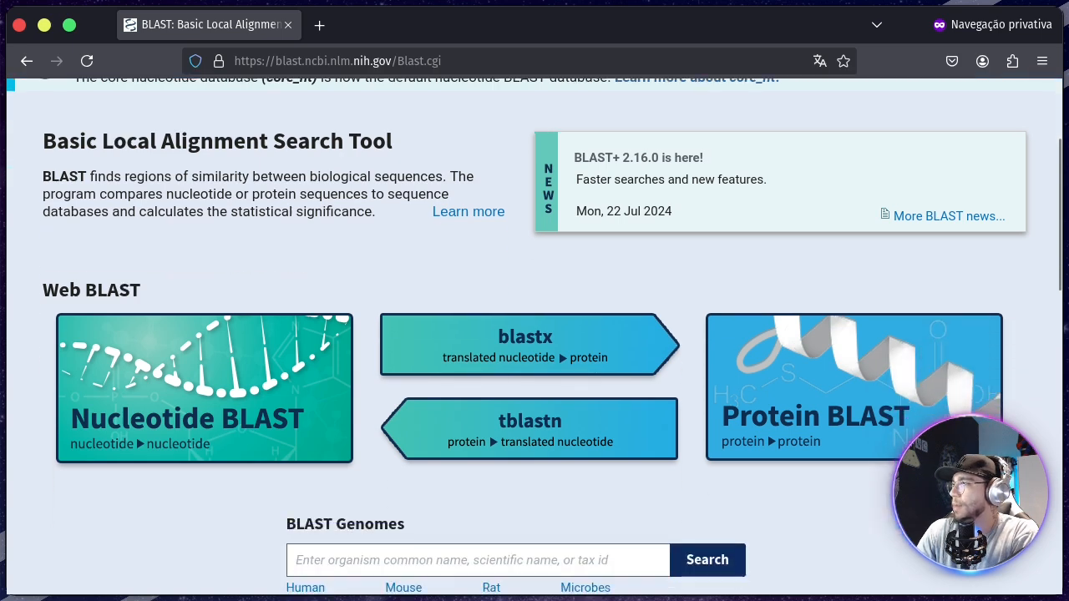
{"action": "scroll", "coordinate": [534, 334], "scroll_direction": "down", "scroll_amount": 4}
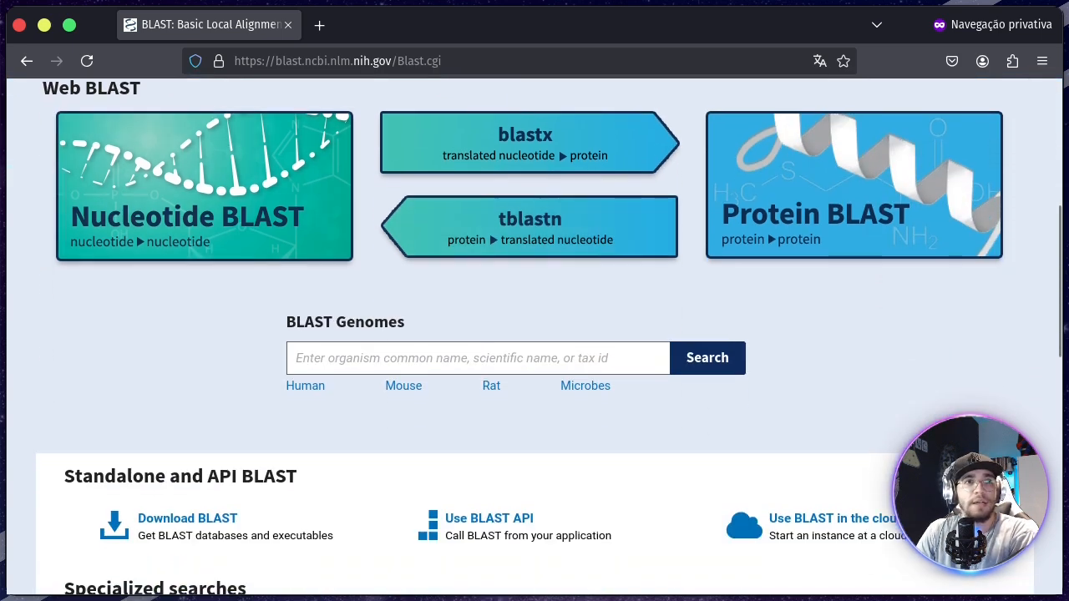
{"action": "scroll", "coordinate": [659, 484], "scroll_direction": "down", "scroll_amount": 12}
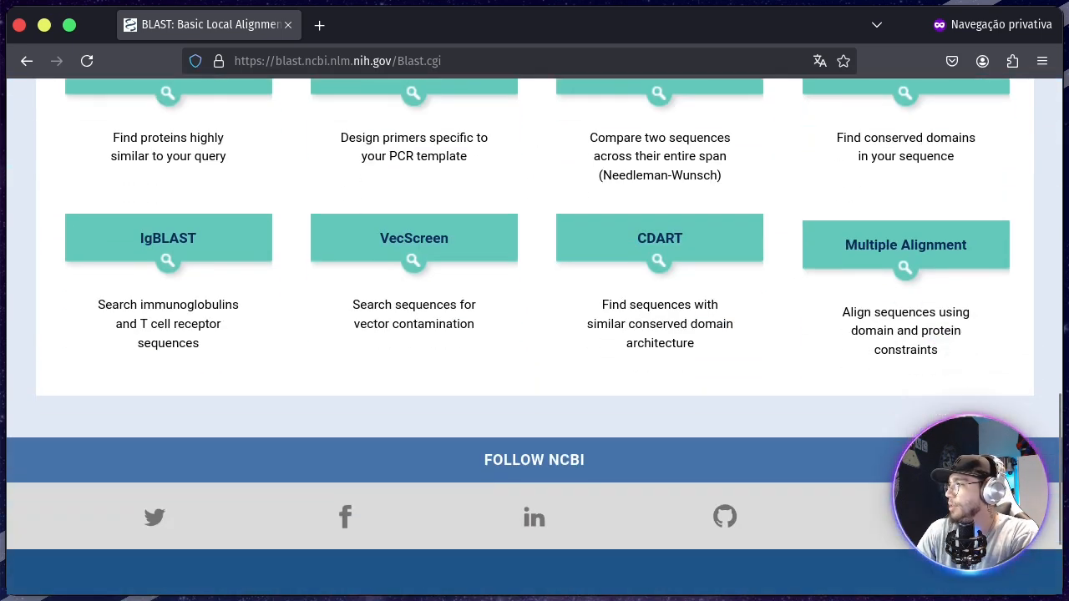
{"action": "scroll", "coordinate": [660, 484], "scroll_direction": "up", "scroll_amount": 4}
{"action": "scroll", "coordinate": [659, 484], "scroll_direction": "up", "scroll_amount": 10}
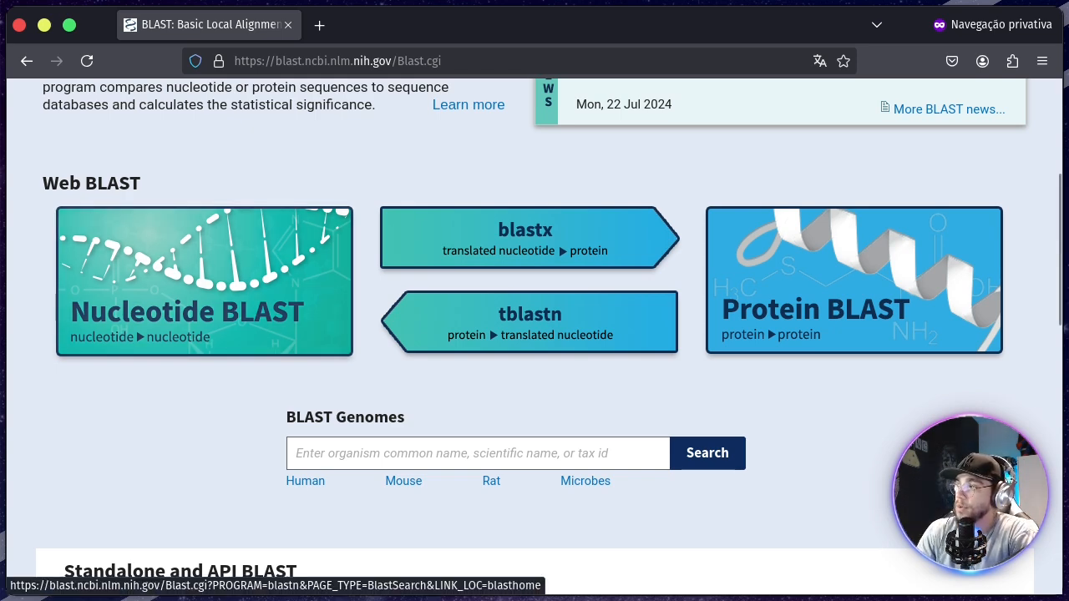
Step: Open the Nucleotide BLAST (blastn) search form from the Web BLAST section
{"action": "left_click", "coordinate": [196, 330]}
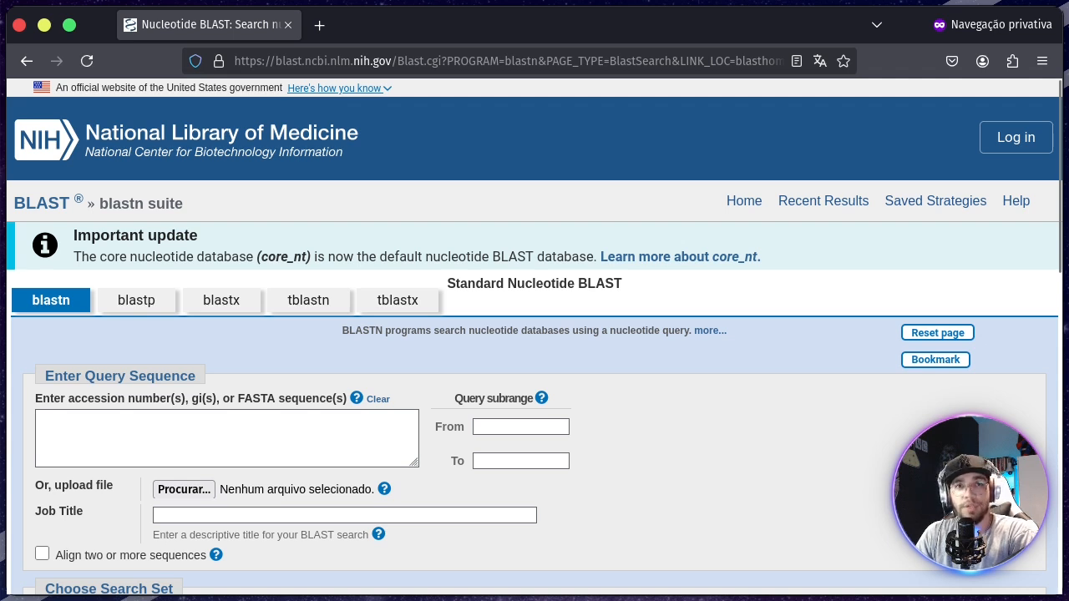
{"action": "scroll", "coordinate": [534, 334], "scroll_direction": "down", "scroll_amount": 2}
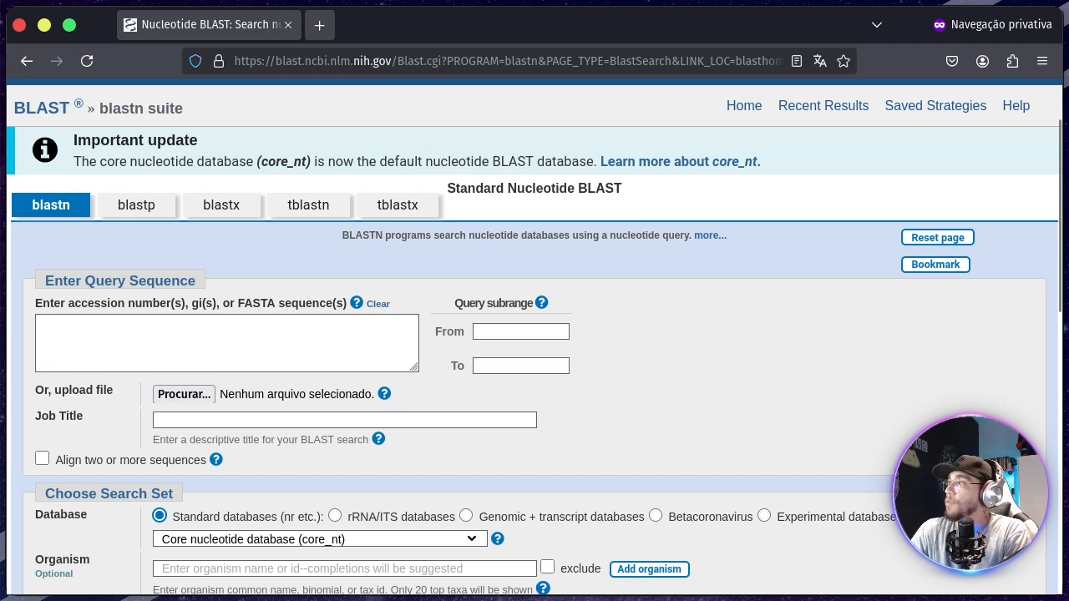
Step: Search the web for "ncbi" in a new tab and open the National Center for Biotechnology Information site, declining the page translation
{"action": "left_click", "coordinate": [319, 25]}
{"action": "type", "text": "ncbi"}
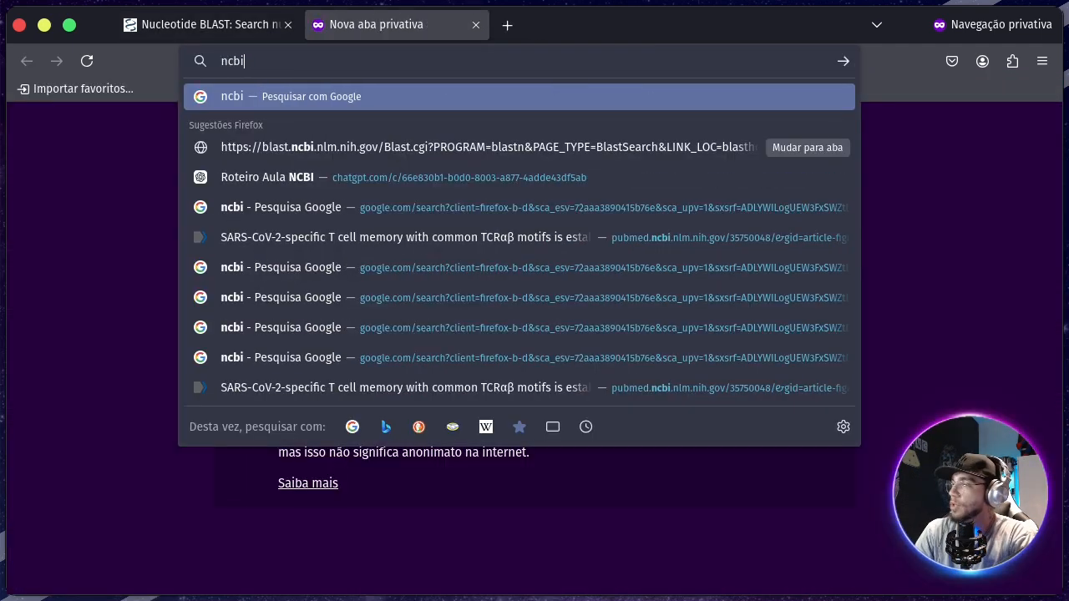
{"action": "key", "text": "Return"}
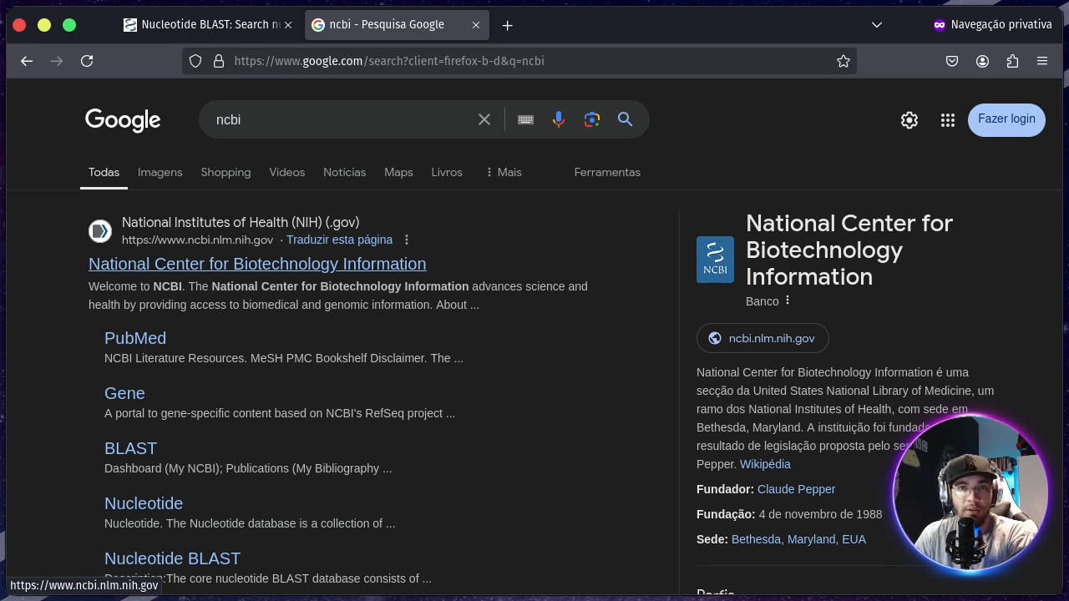
{"action": "left_click", "coordinate": [257, 264]}
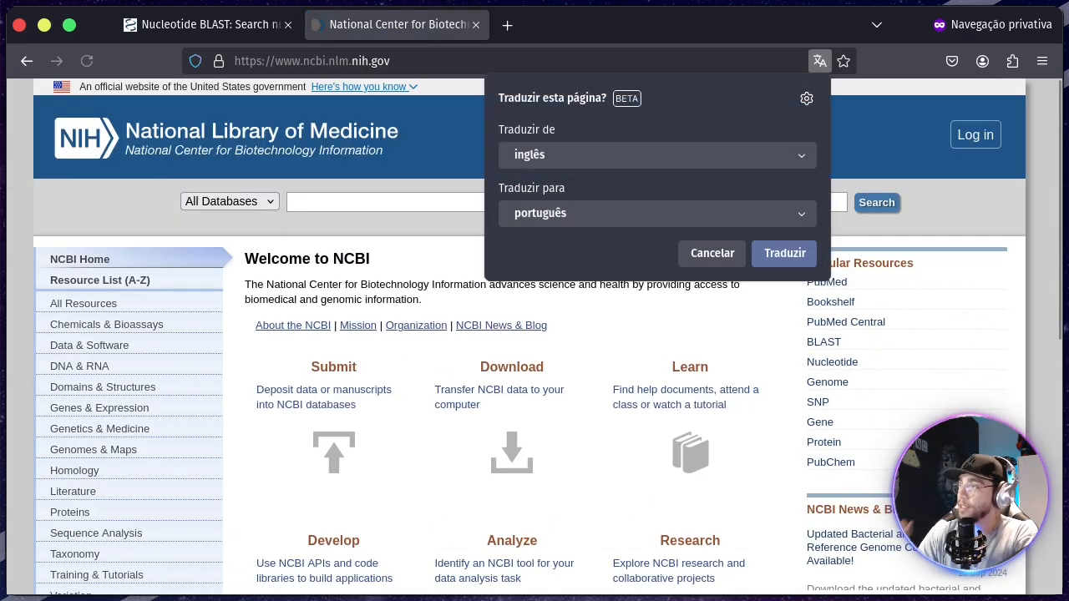
{"action": "left_click", "coordinate": [712, 253]}
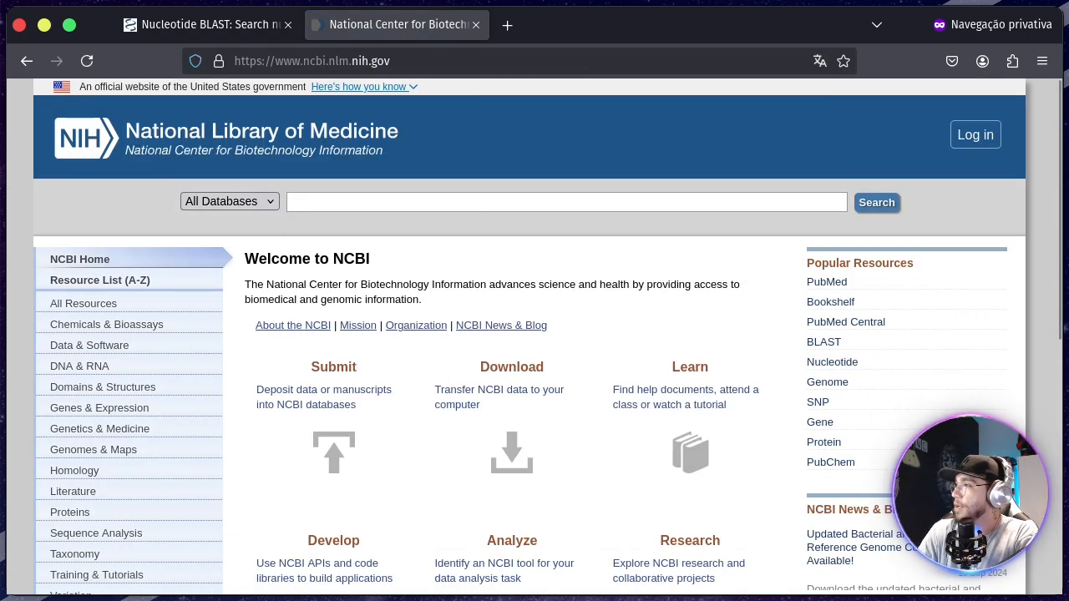
Step: Search NCBI's Nucleotide database for TP53
{"action": "left_click", "coordinate": [230, 201]}
{"action": "scroll", "coordinate": [251, 401], "scroll_direction": "down", "scroll_amount": 6}
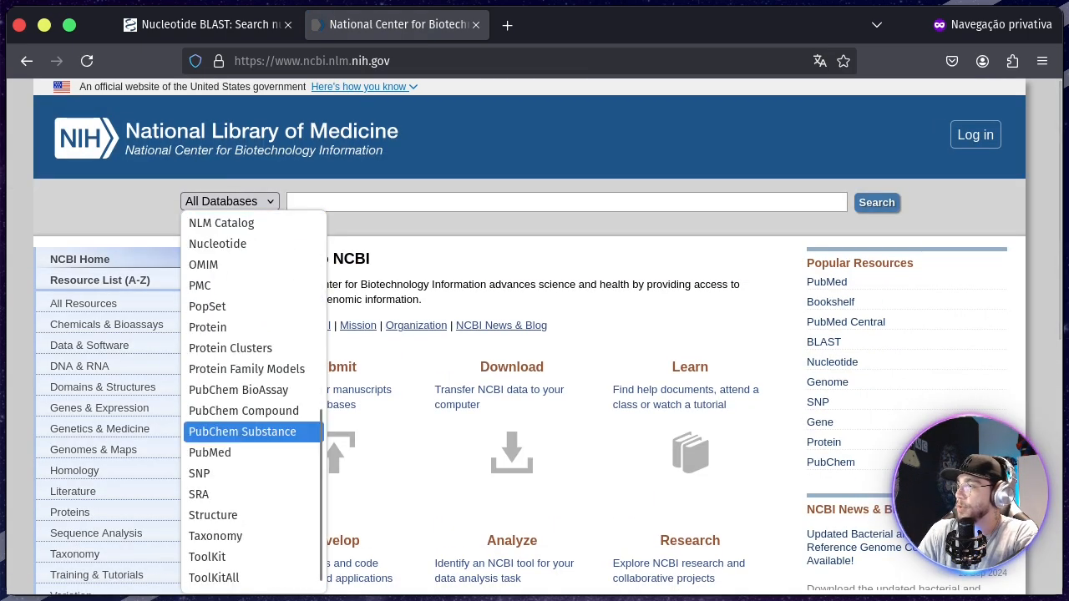
{"action": "scroll", "coordinate": [251, 401], "scroll_direction": "up", "scroll_amount": 2}
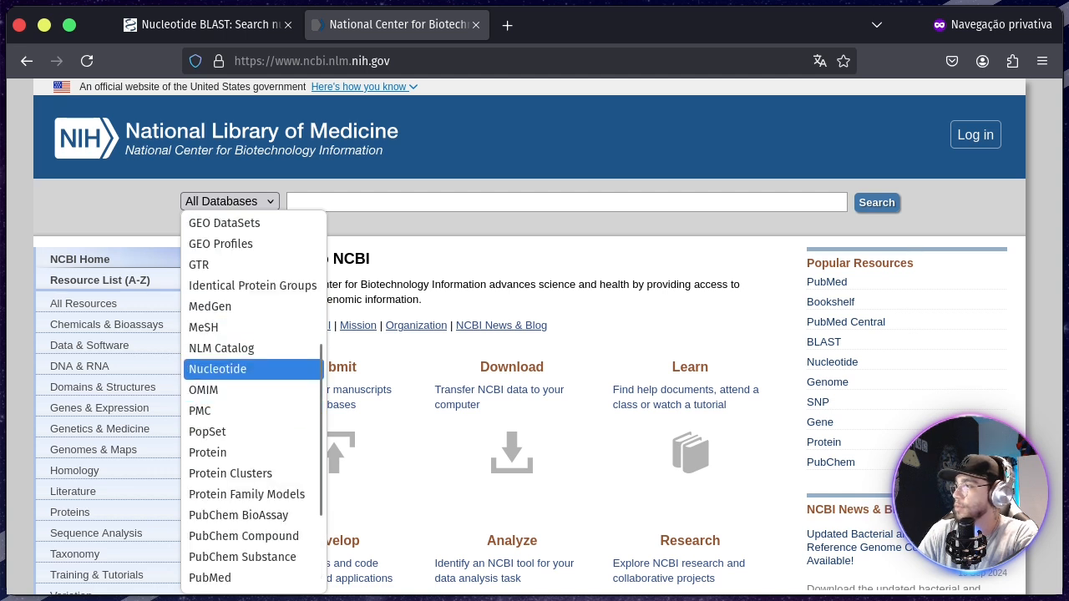
{"action": "left_click", "coordinate": [220, 367]}
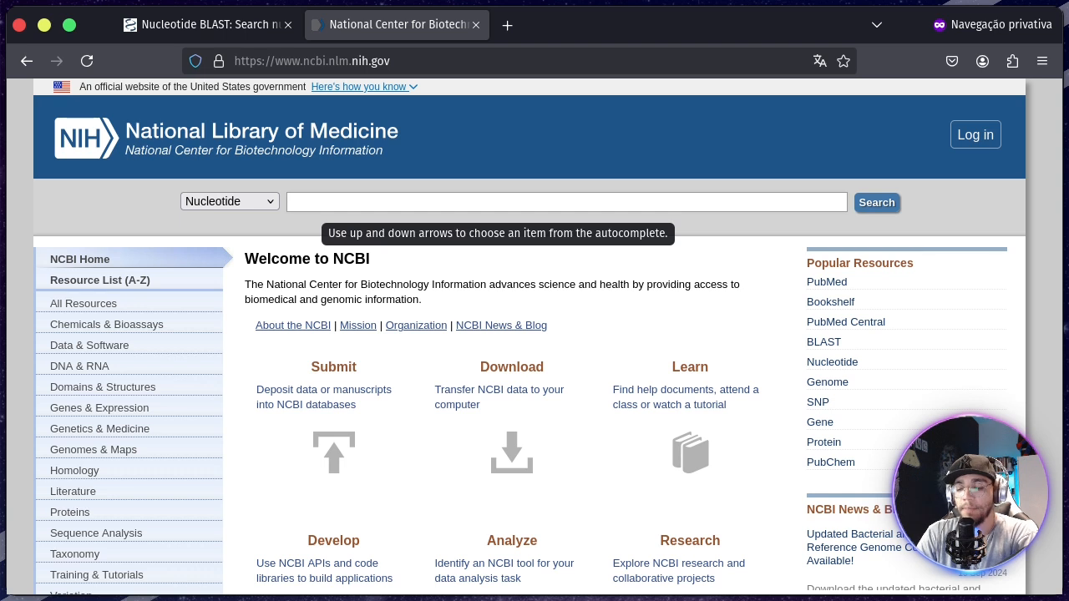
{"action": "type", "text": "TP"}
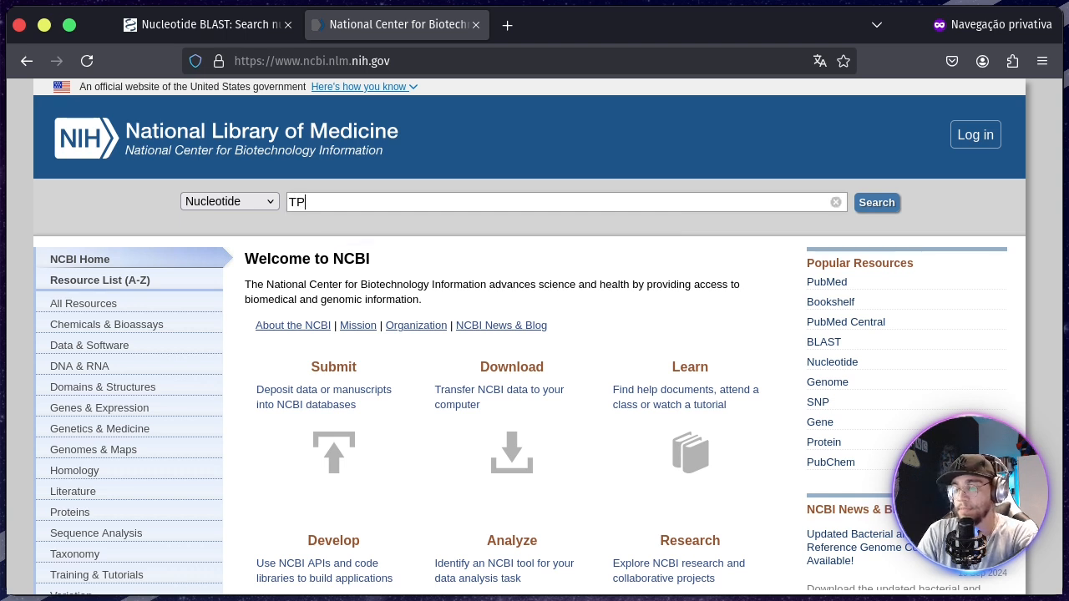
{"action": "type", "text": "53"}
{"action": "key", "text": "Return"}
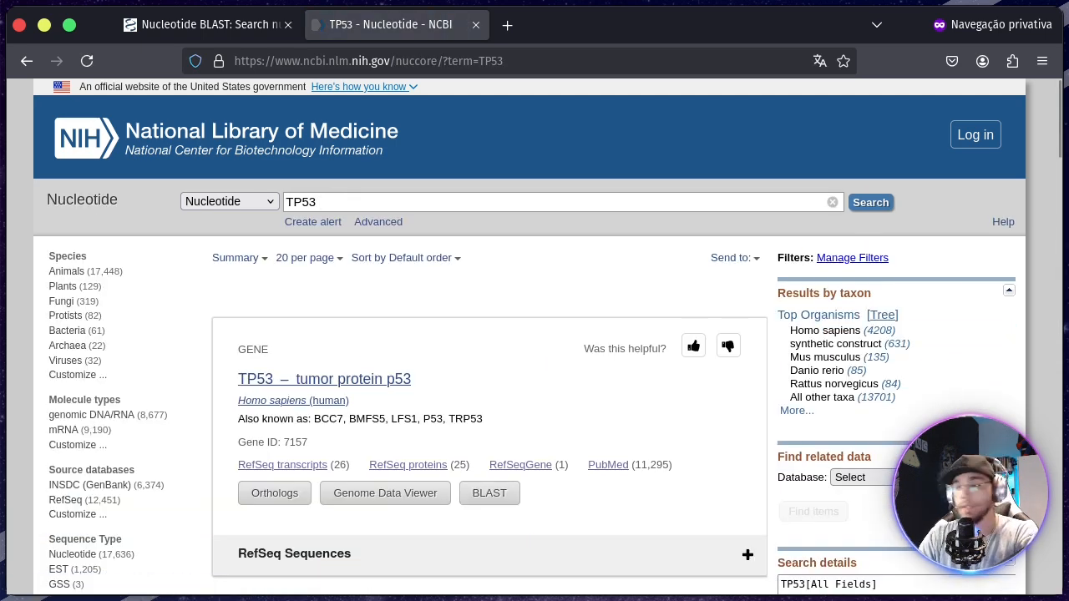
Step: Open the record "Homo sapiens TP53 (TP53) gene, exon 5 and partial cds" and display it in FASTA format
{"action": "scroll", "coordinate": [530, 337], "scroll_direction": "down", "scroll_amount": 5}
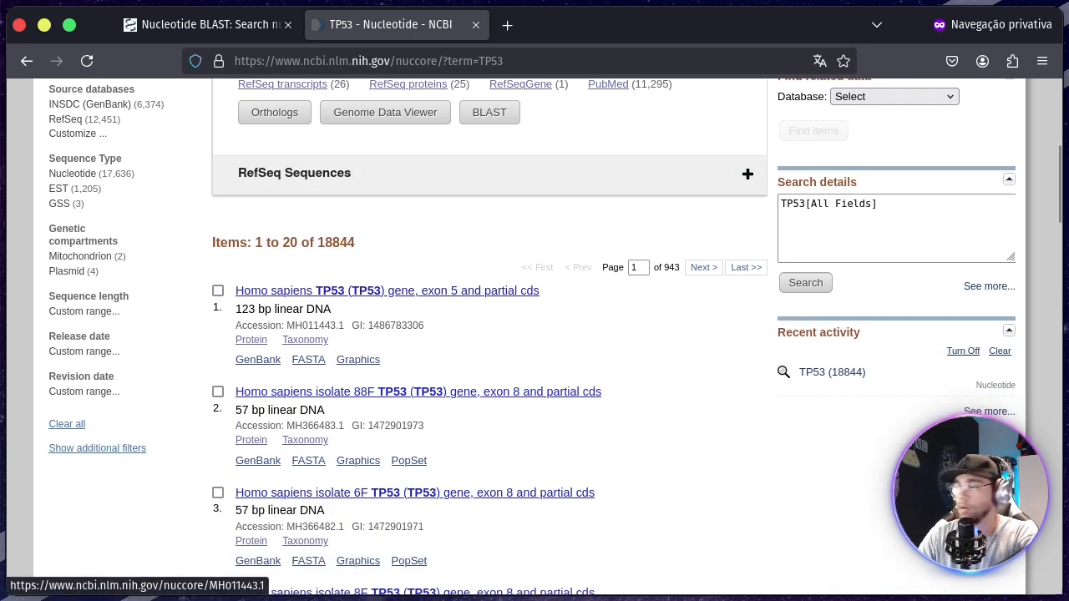
{"action": "double_click", "coordinate": [244, 309]}
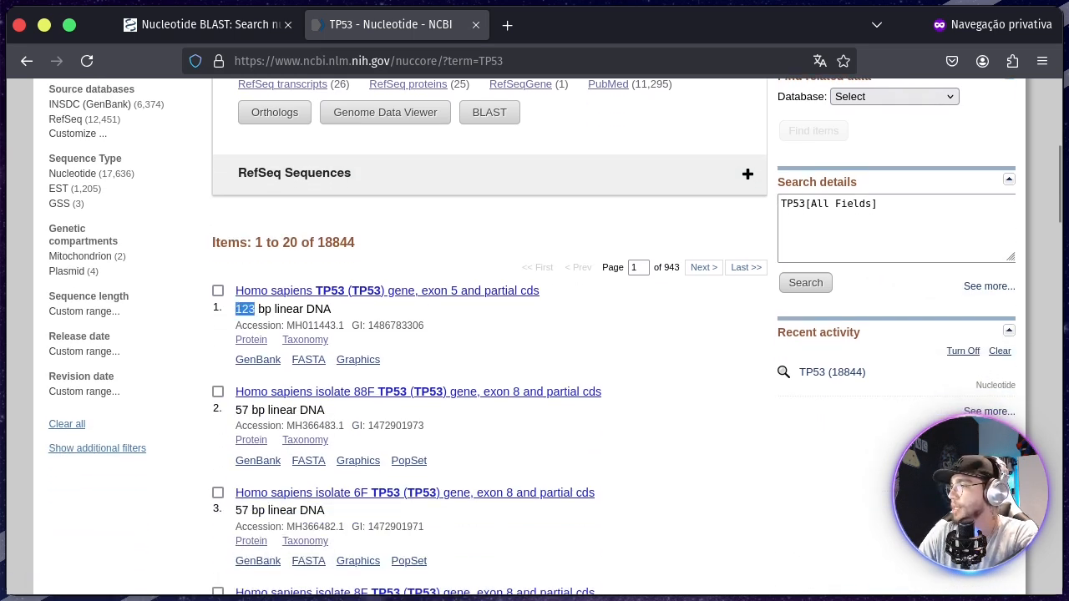
{"action": "scroll", "coordinate": [529, 336], "scroll_direction": "down", "scroll_amount": 2}
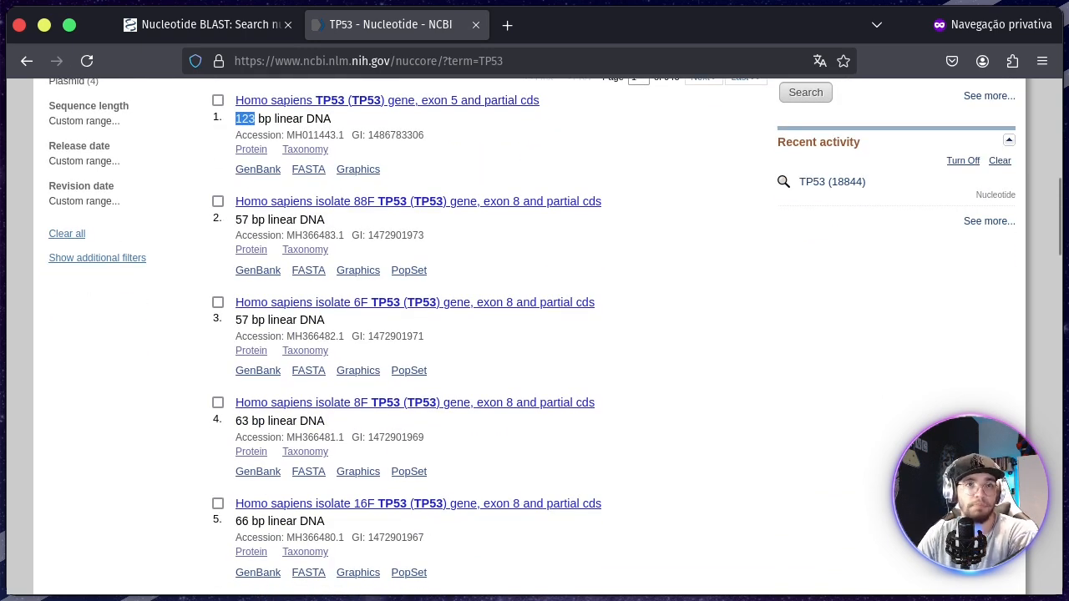
{"action": "scroll", "coordinate": [530, 337], "scroll_direction": "up", "scroll_amount": 3}
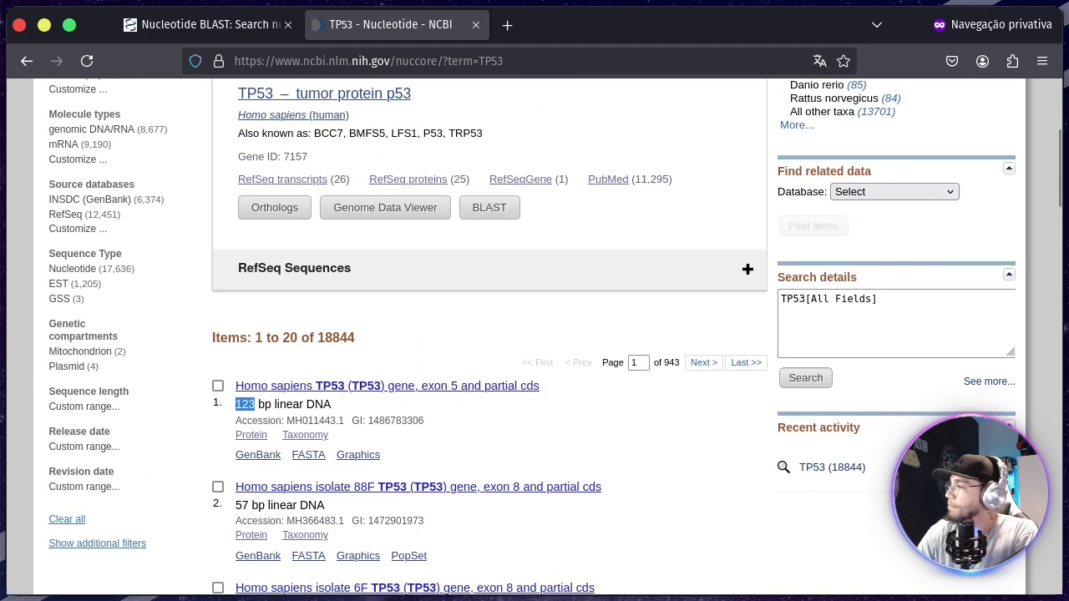
{"action": "left_click", "coordinate": [386, 386]}
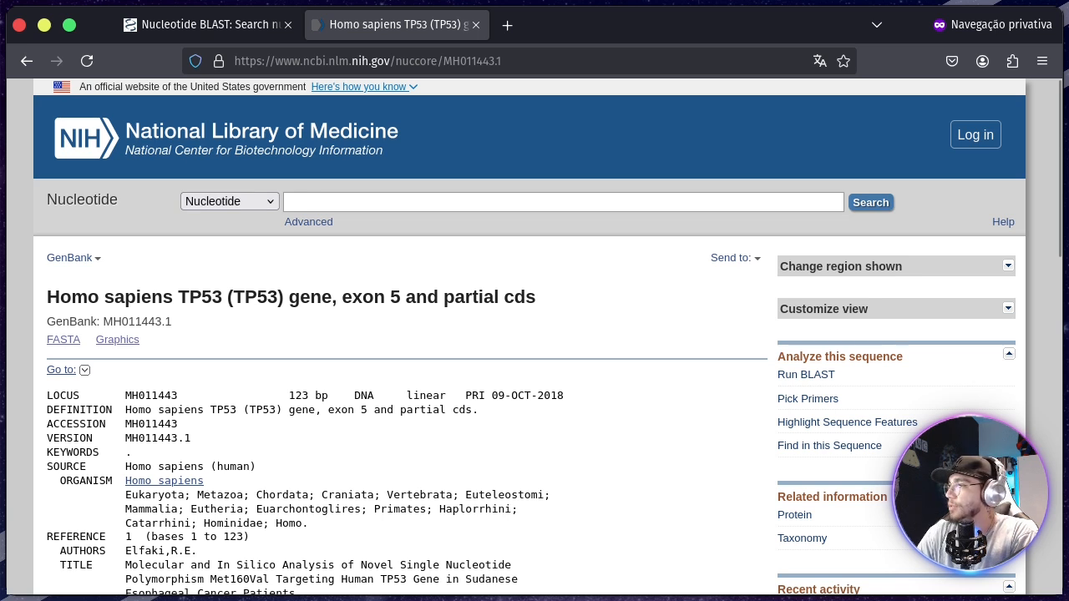
{"action": "left_click", "coordinate": [64, 339]}
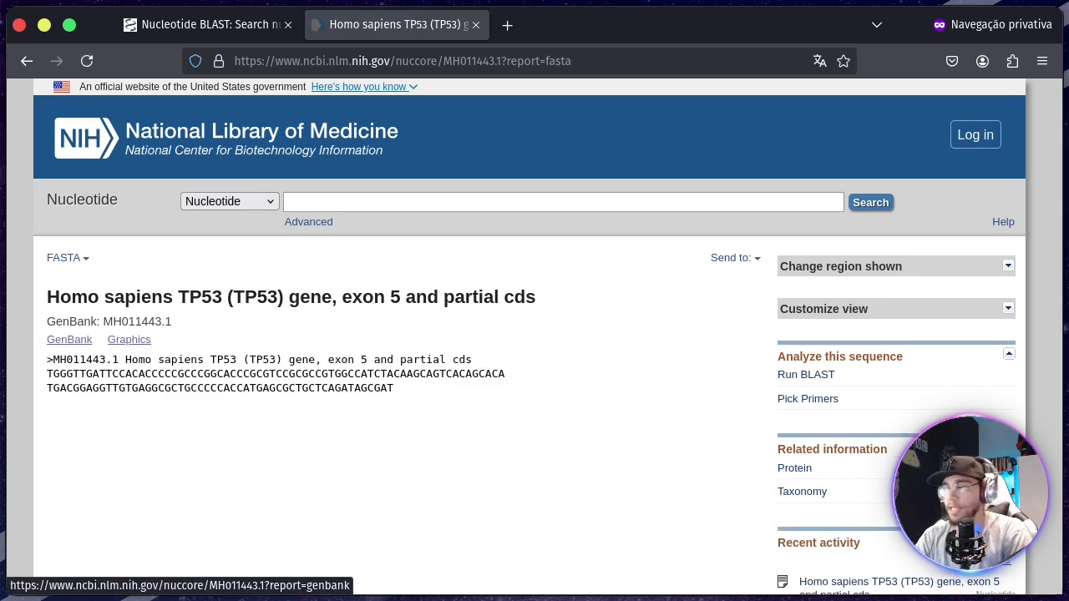
Step: Copy the complete TP53 FASTA record, including its header line, into the query sequence field of the Nucleotide BLAST form
{"action": "left_click_drag", "start_coordinate": [393, 387], "coordinate": [47, 359]}
{"action": "key", "text": "ctrl+c"}
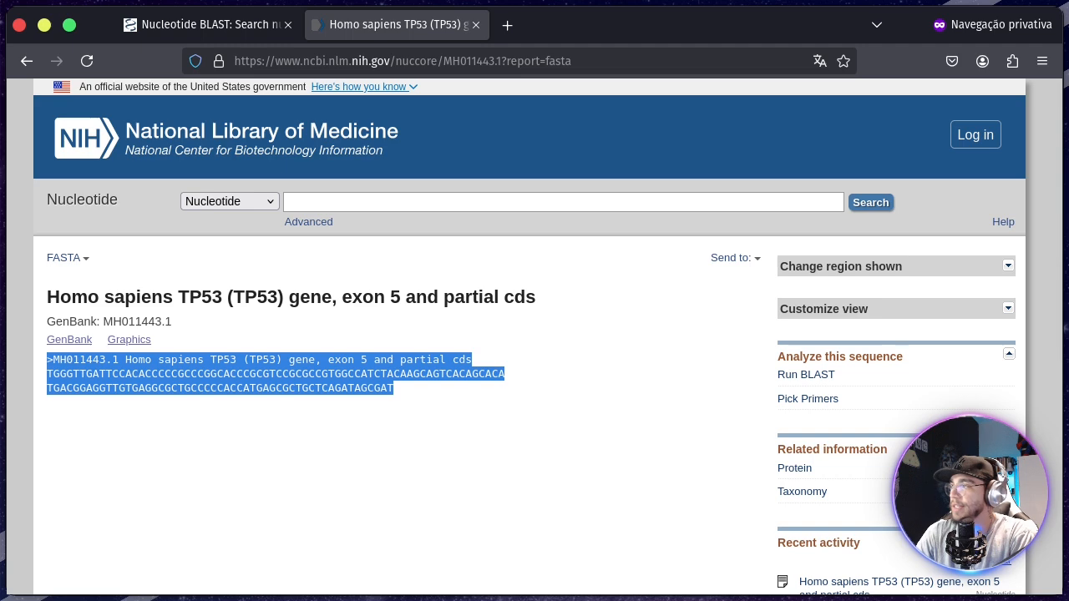
{"action": "key", "text": "ctrl+Tab"}
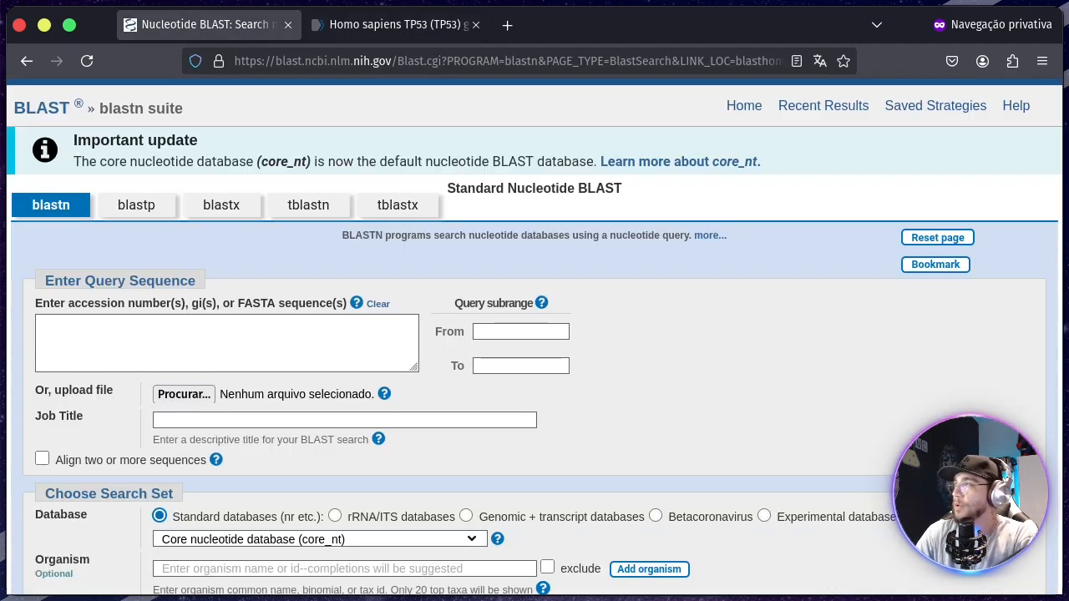
{"action": "left_click", "coordinate": [227, 344]}
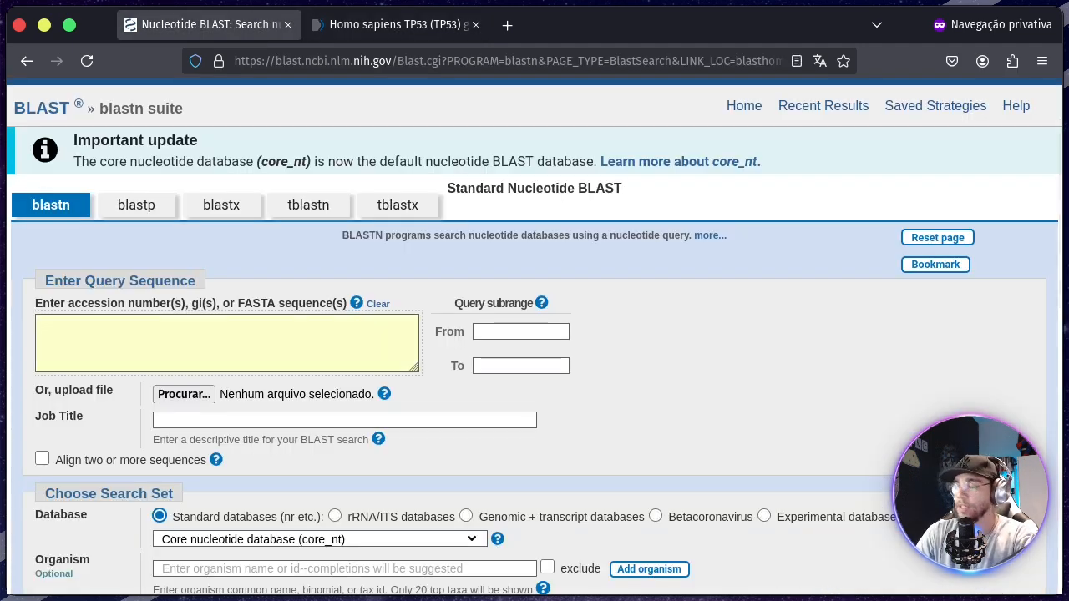
{"action": "key", "text": "ctrl+v"}
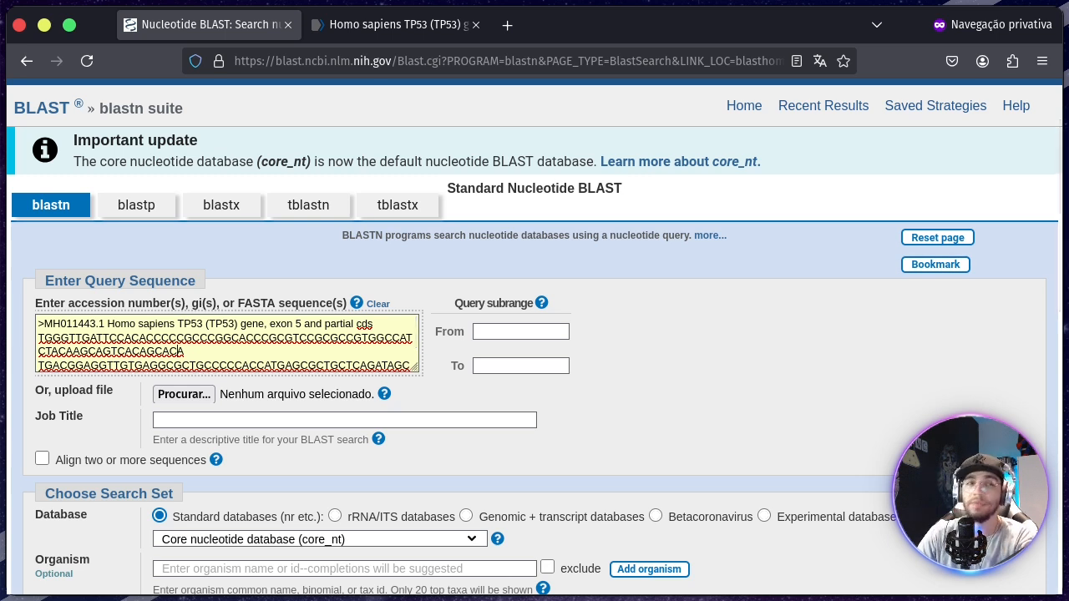
Step: Compare the accession number in the pasted query header with the GenBank accession on the TP53 record page
{"action": "left_click_drag", "start_coordinate": [44, 323], "coordinate": [107, 323]}
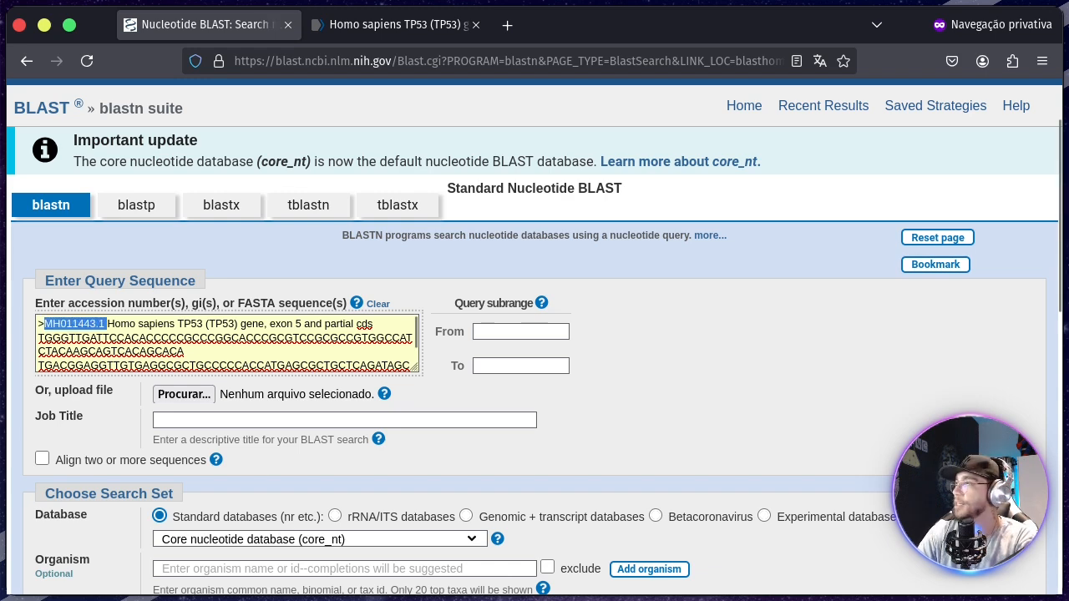
{"action": "left_click", "coordinate": [392, 24]}
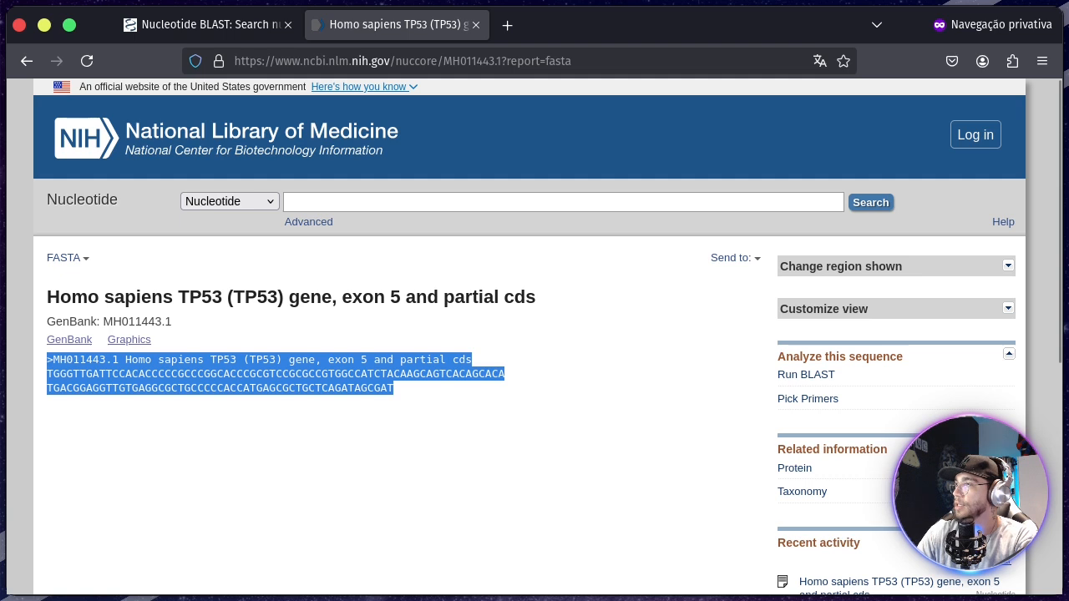
{"action": "left_click_drag", "start_coordinate": [101, 322], "coordinate": [171, 322]}
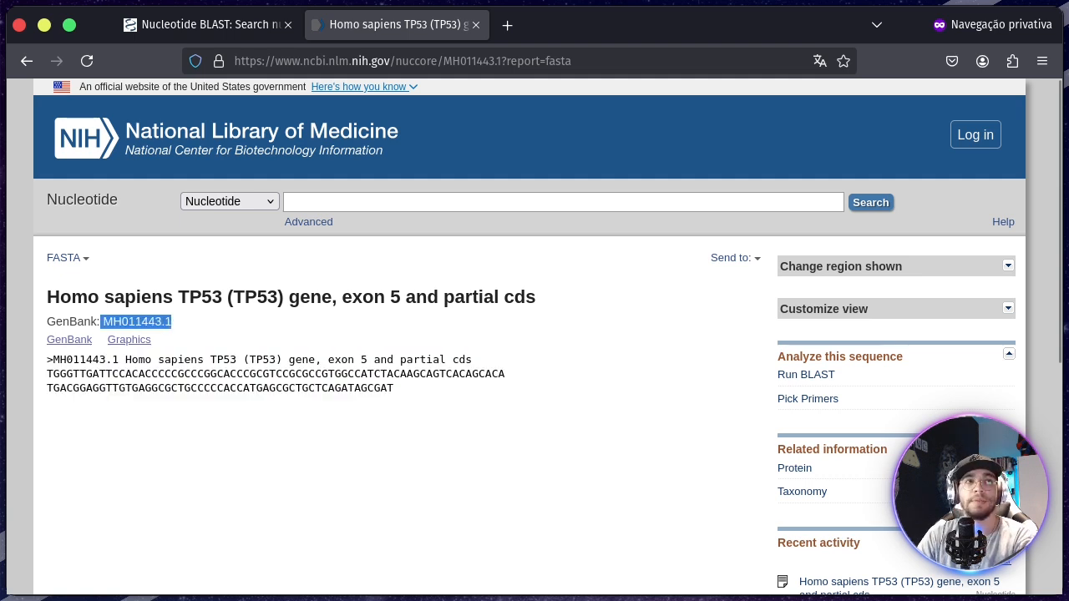
{"action": "left_click", "coordinate": [185, 324]}
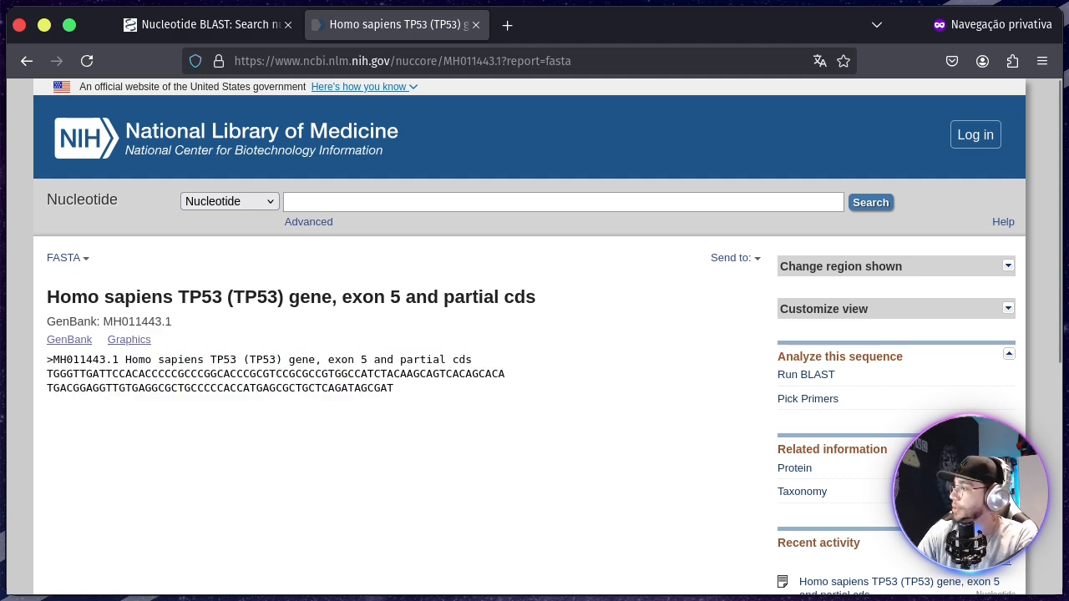
Step: Display the options for sending the complete TP53 record to a file
{"action": "left_click", "coordinate": [731, 257]}
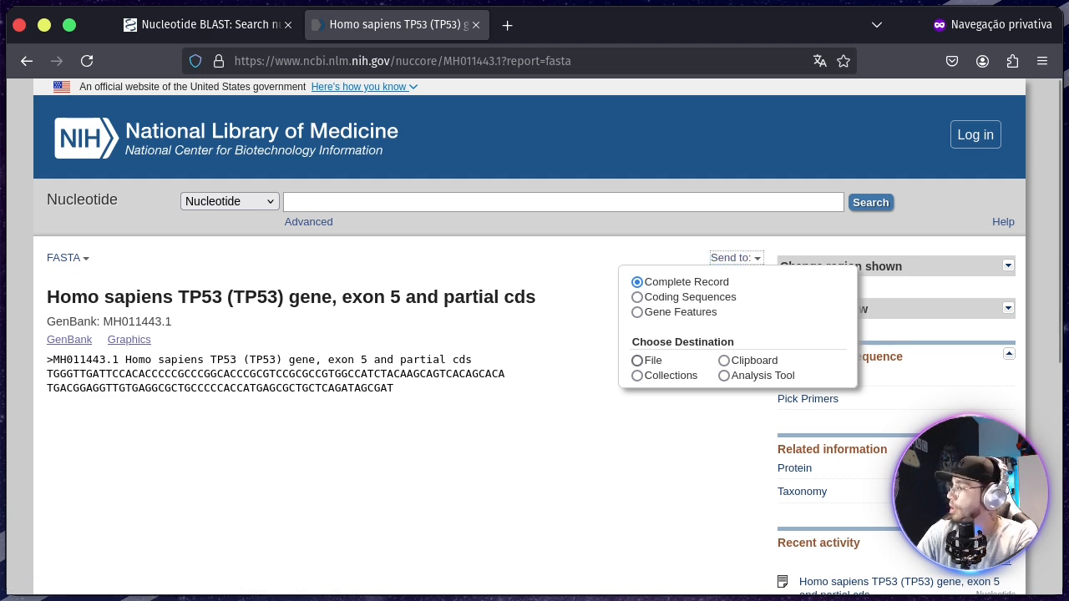
{"action": "left_click", "coordinate": [637, 360]}
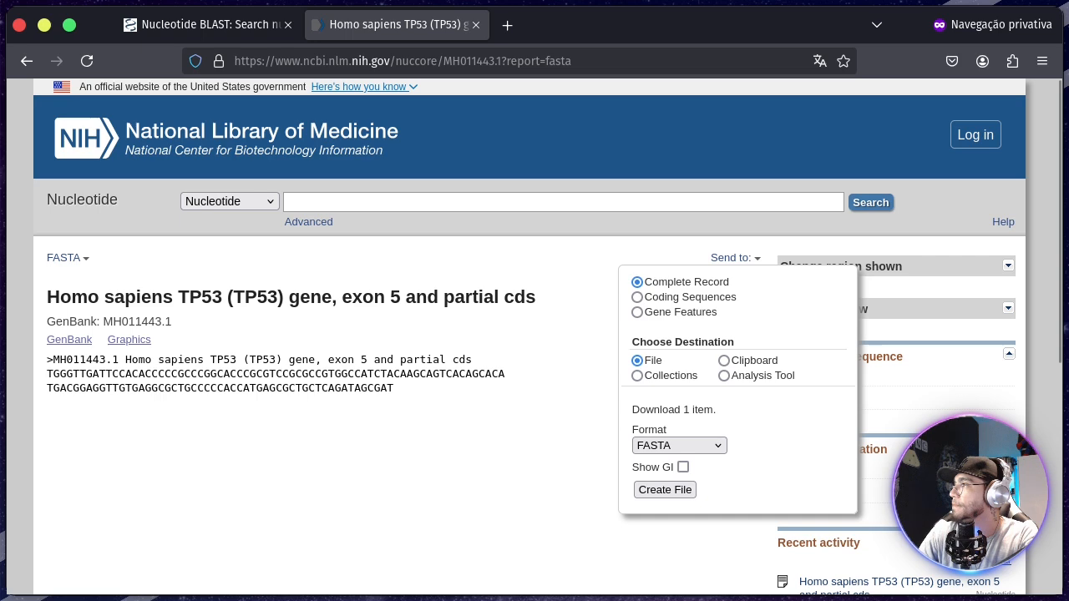
Step: Return to the Nucleotide BLAST form, open the file chooser for uploading a query sequence, and dismiss it
{"action": "left_click", "coordinate": [204, 24]}
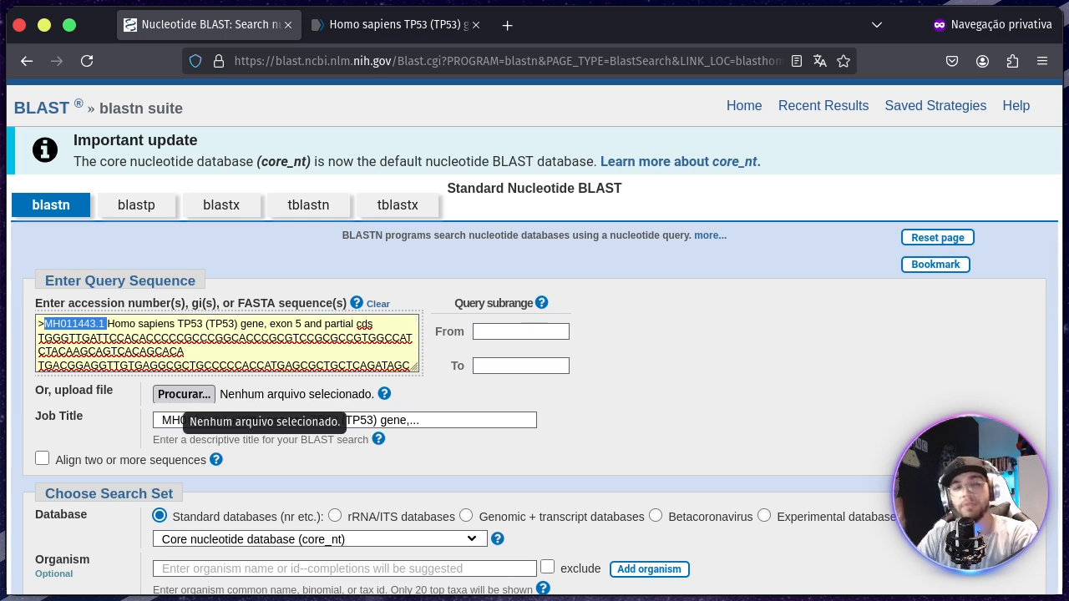
{"action": "left_click", "coordinate": [184, 395]}
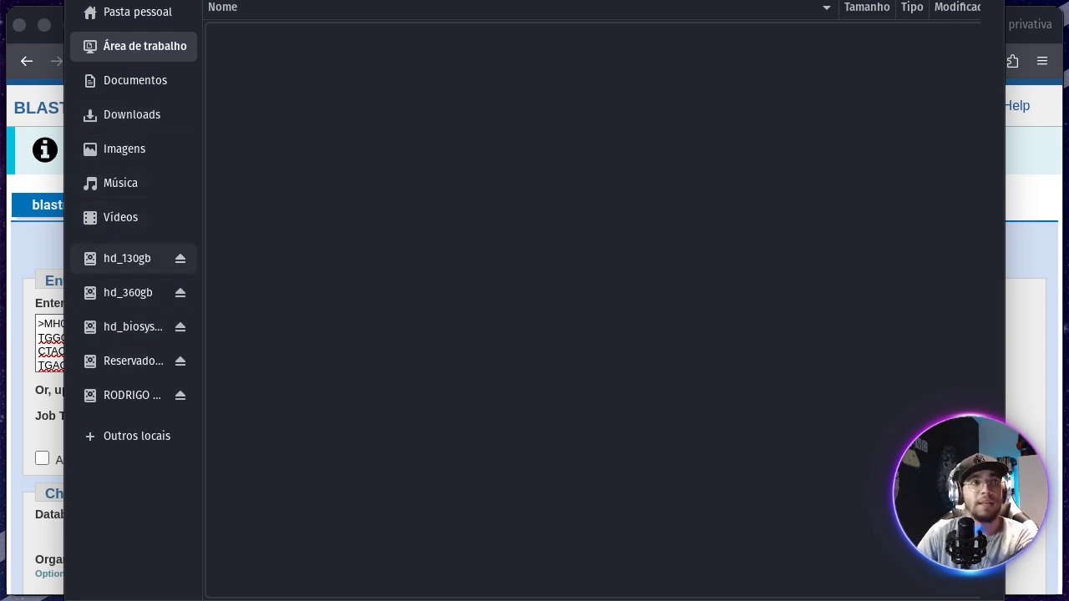
{"action": "key", "text": "Escape"}
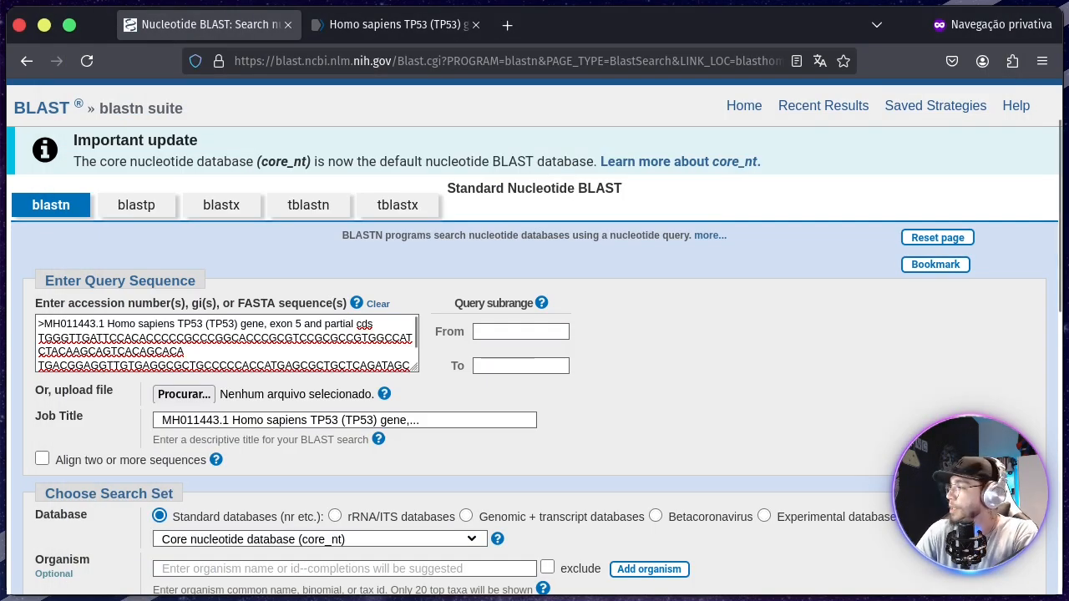
Step: Examine the query subrange fields and the job title in the query sequence section
{"action": "scroll", "coordinate": [534, 337], "scroll_direction": "down", "scroll_amount": 2}
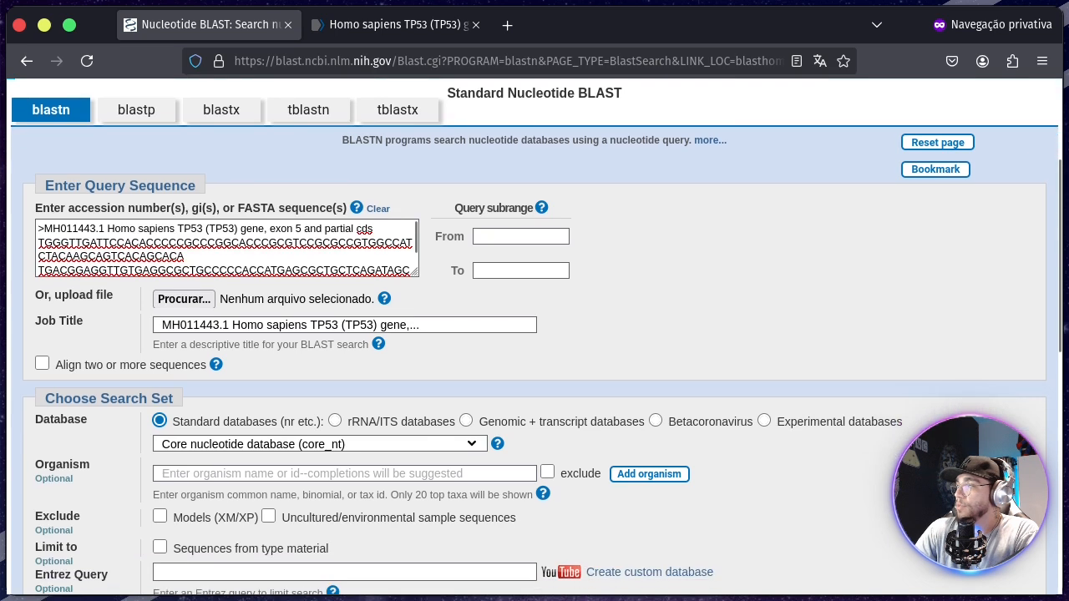
{"action": "left_click", "coordinate": [521, 237]}
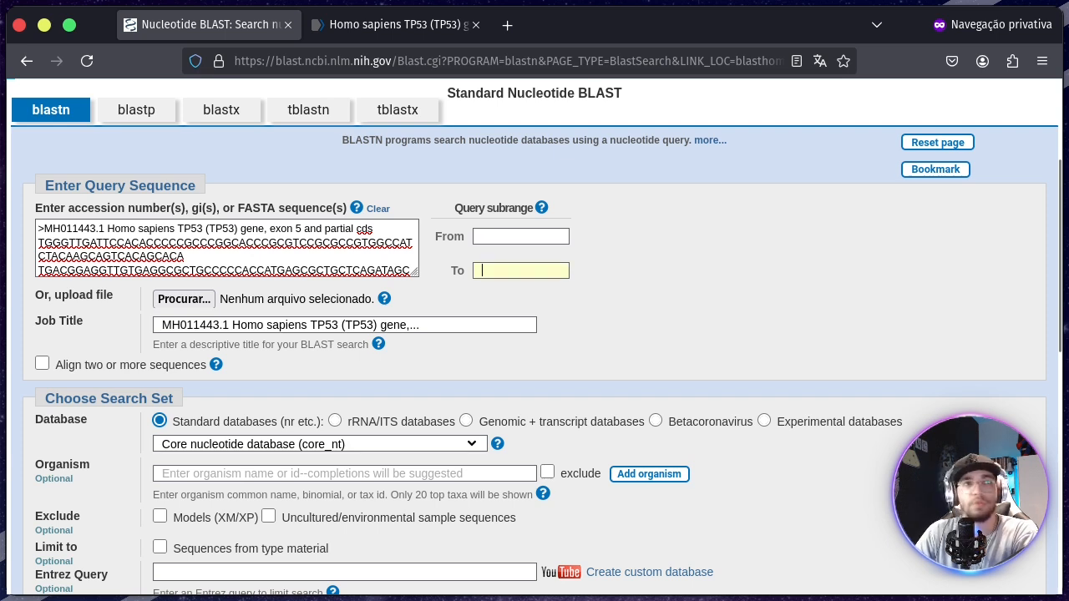
{"action": "triple_click", "coordinate": [235, 325]}
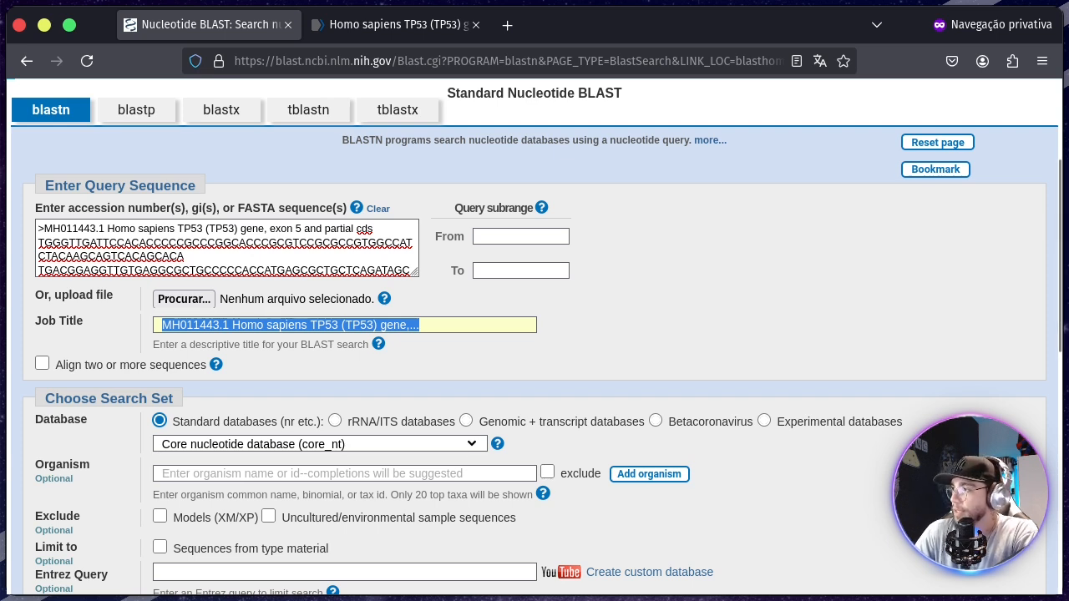
{"action": "left_click", "coordinate": [650, 326]}
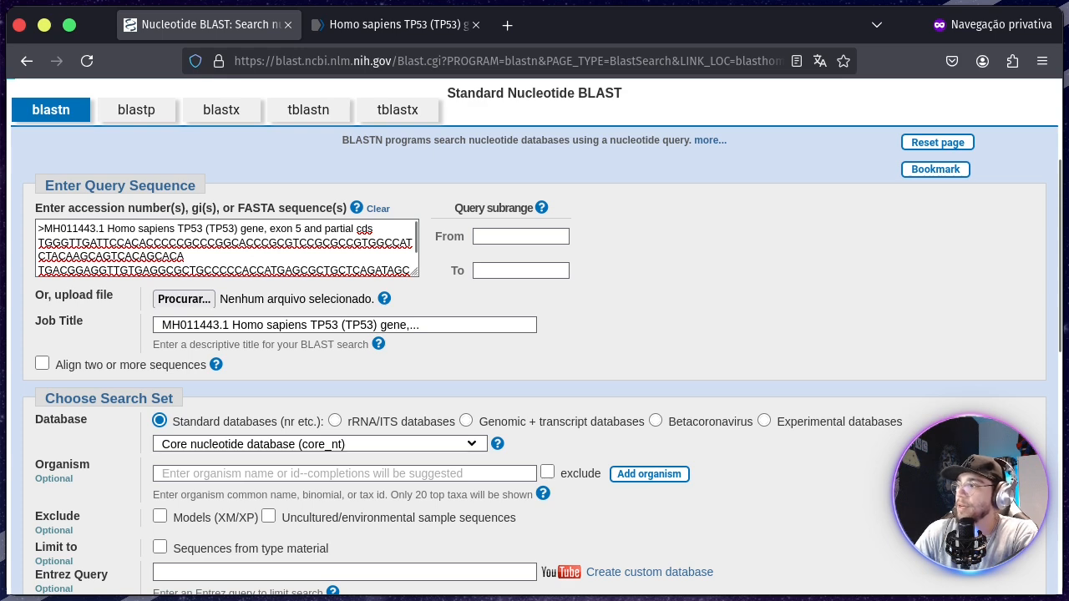
Step: Try the option to align two or more sequences, examine its subject sequence section, and turn the option off again
{"action": "left_click", "coordinate": [42, 364]}
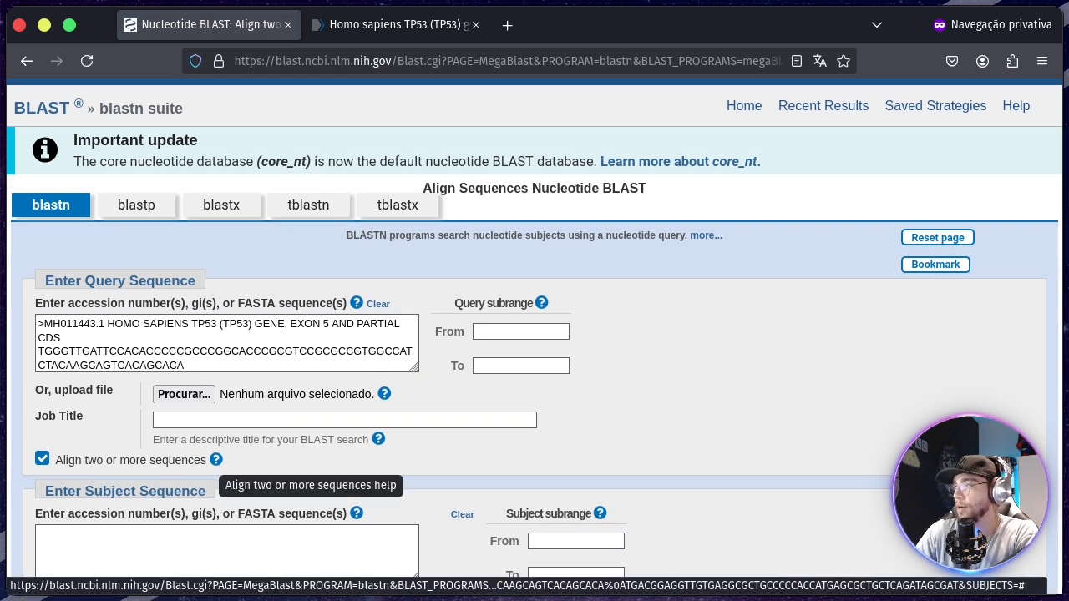
{"action": "scroll", "coordinate": [534, 334], "scroll_direction": "down", "scroll_amount": 3}
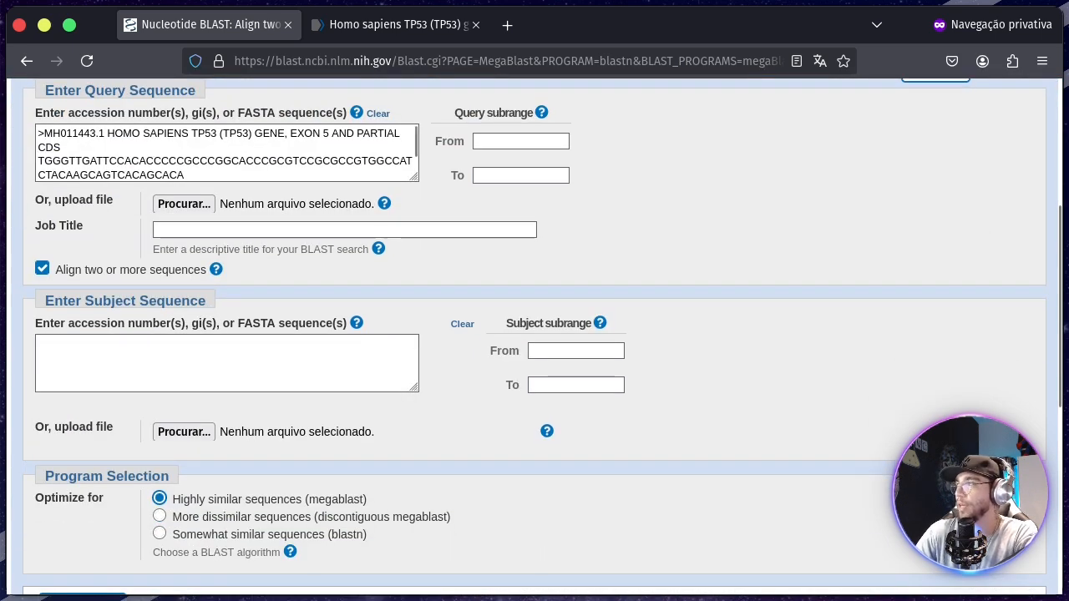
{"action": "left_click_drag", "start_coordinate": [189, 176], "coordinate": [38, 133]}
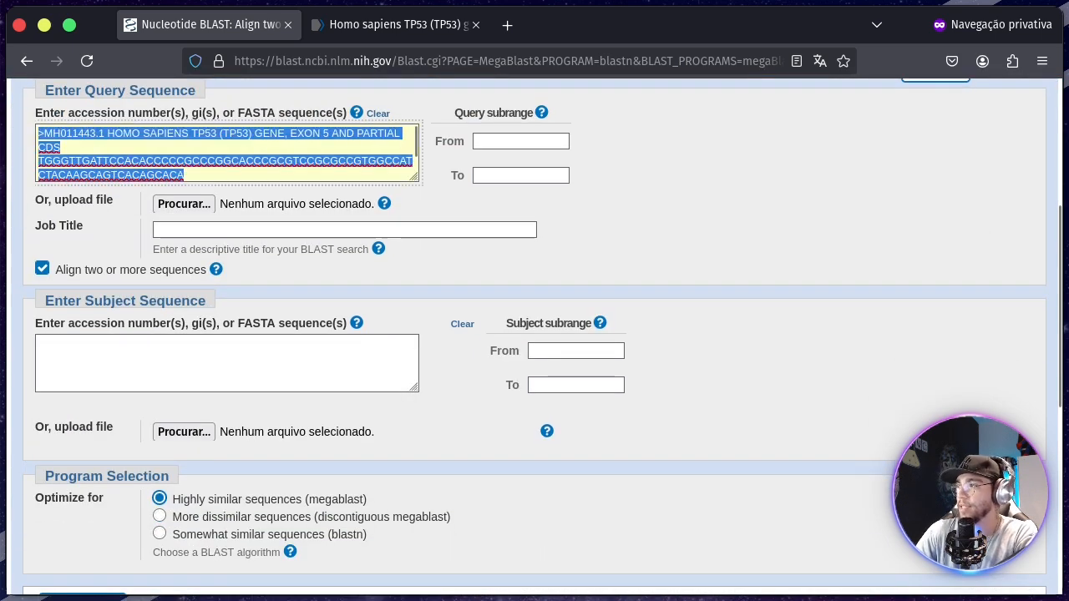
{"action": "left_click", "coordinate": [167, 363]}
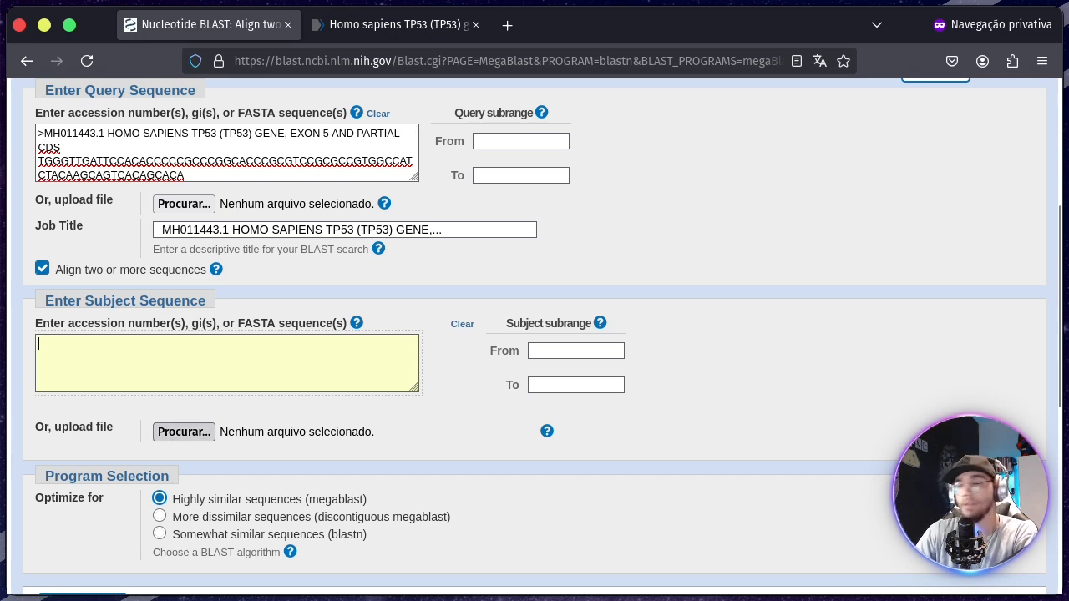
{"action": "scroll", "coordinate": [284, 456], "scroll_direction": "up", "scroll_amount": 1}
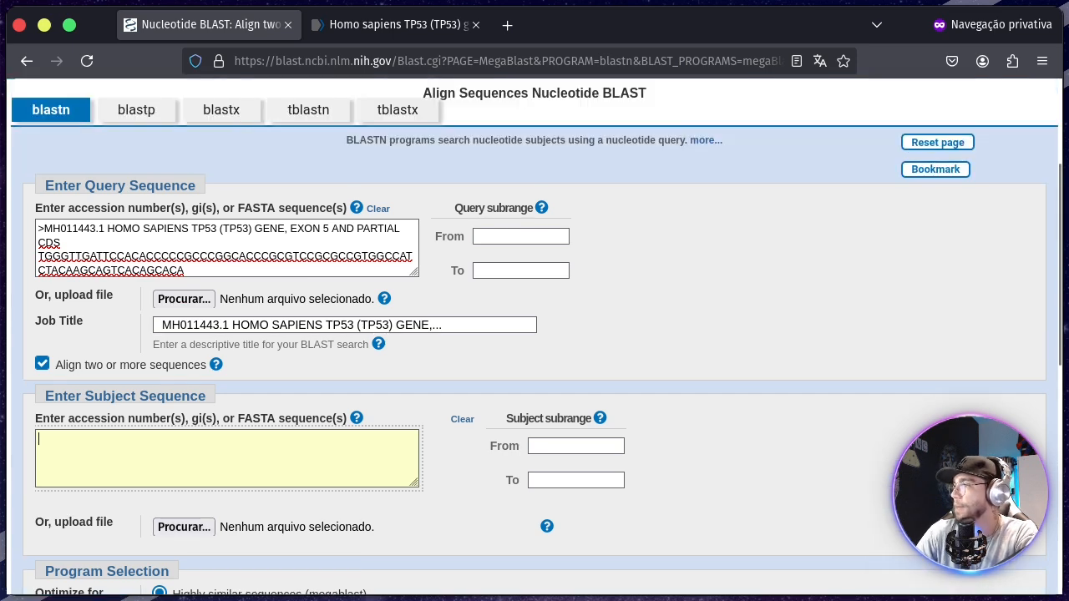
{"action": "scroll", "coordinate": [284, 456], "scroll_direction": "down", "scroll_amount": 2}
{"action": "scroll", "coordinate": [284, 456], "scroll_direction": "down", "scroll_amount": 1}
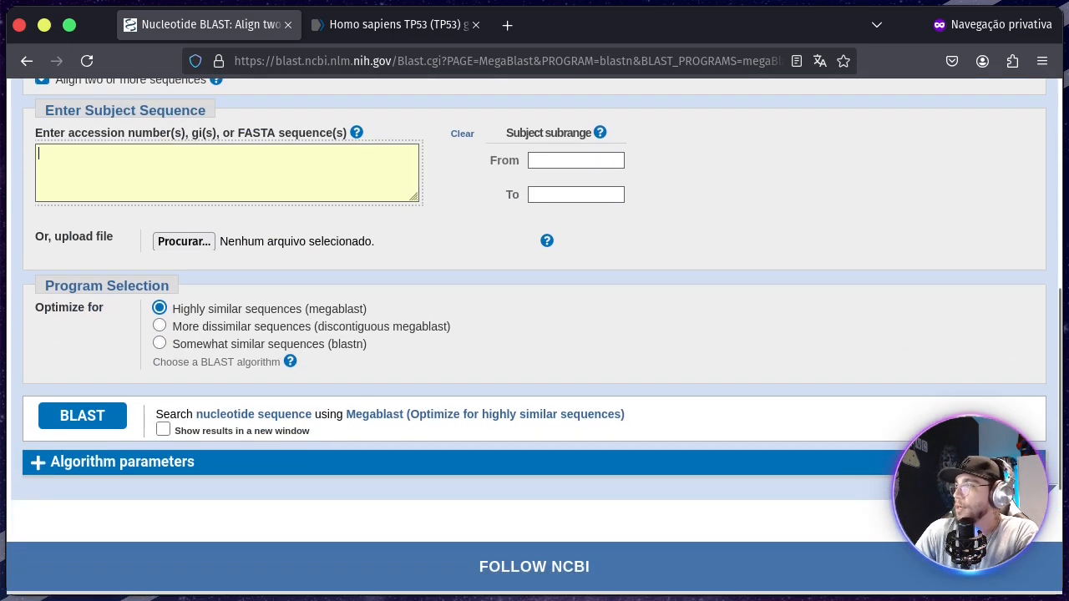
{"action": "scroll", "coordinate": [284, 456], "scroll_direction": "up", "scroll_amount": 3}
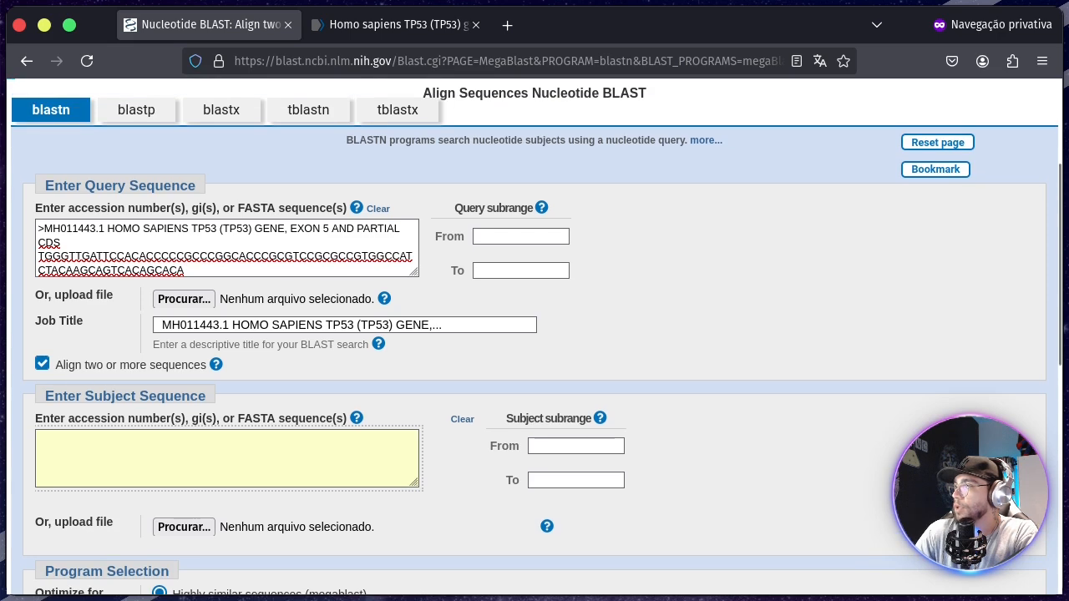
{"action": "left_click", "coordinate": [41, 364]}
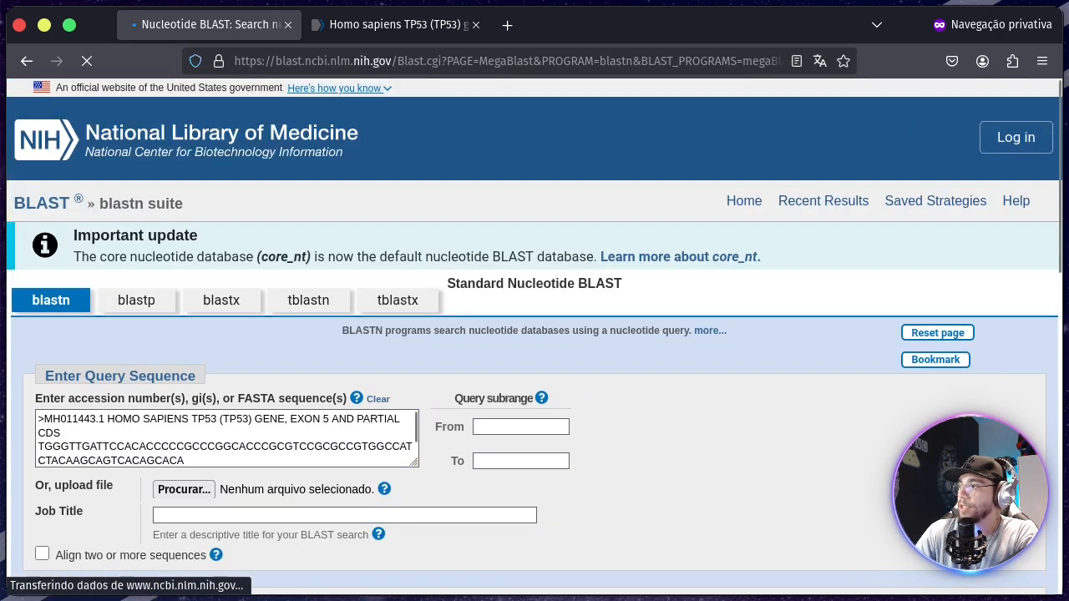
Step: Examine the search set options and highlight core_nt in the notice about the default nucleotide BLAST database
{"action": "scroll", "coordinate": [535, 337], "scroll_direction": "down", "scroll_amount": 2}
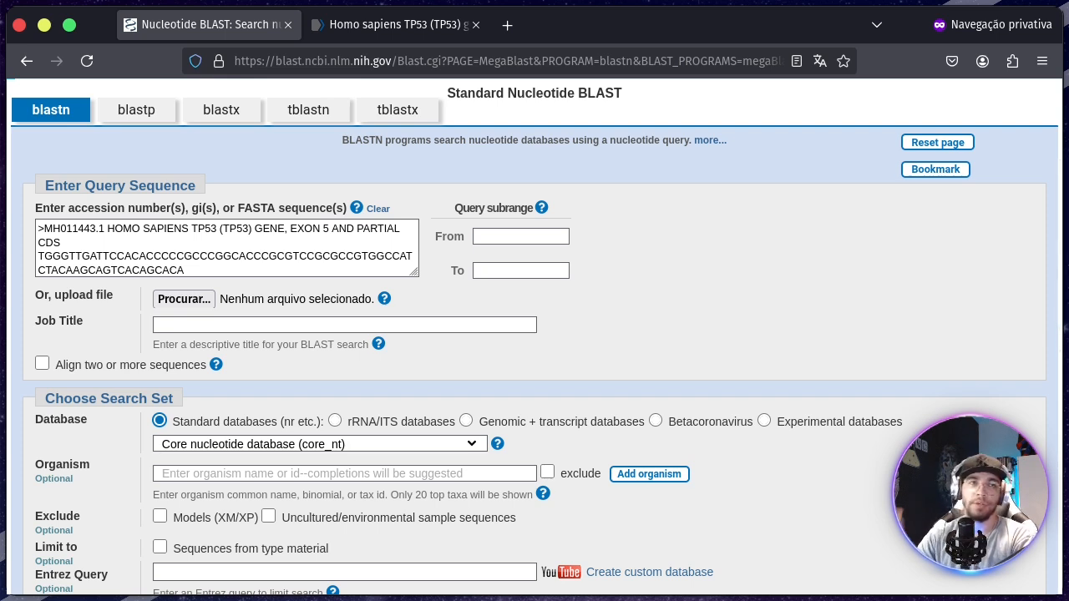
{"action": "scroll", "coordinate": [534, 334], "scroll_direction": "down", "scroll_amount": 2}
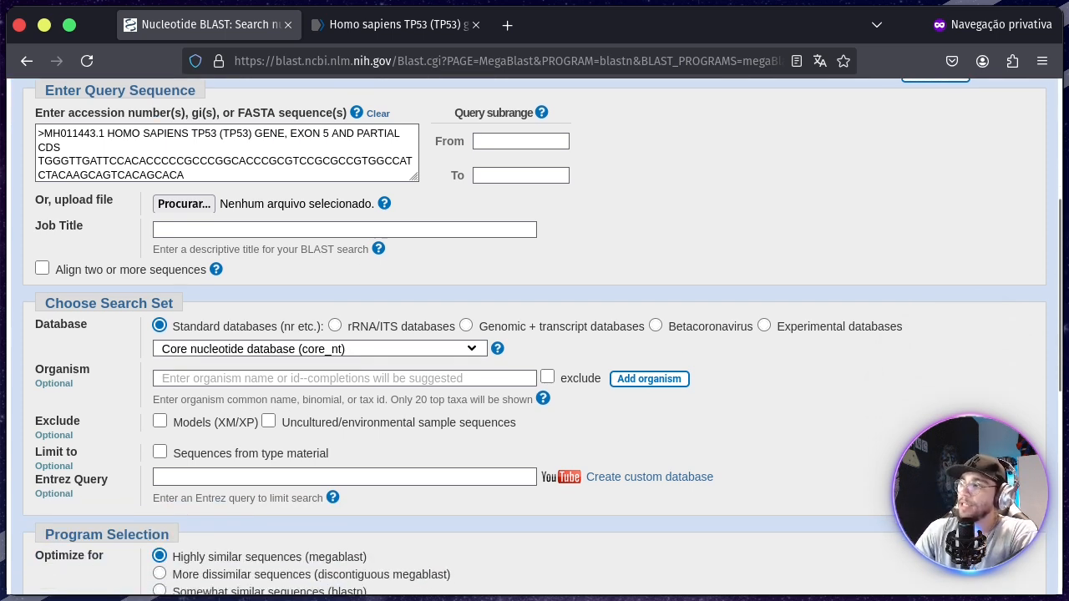
{"action": "scroll", "coordinate": [534, 334], "scroll_direction": "up", "scroll_amount": 4}
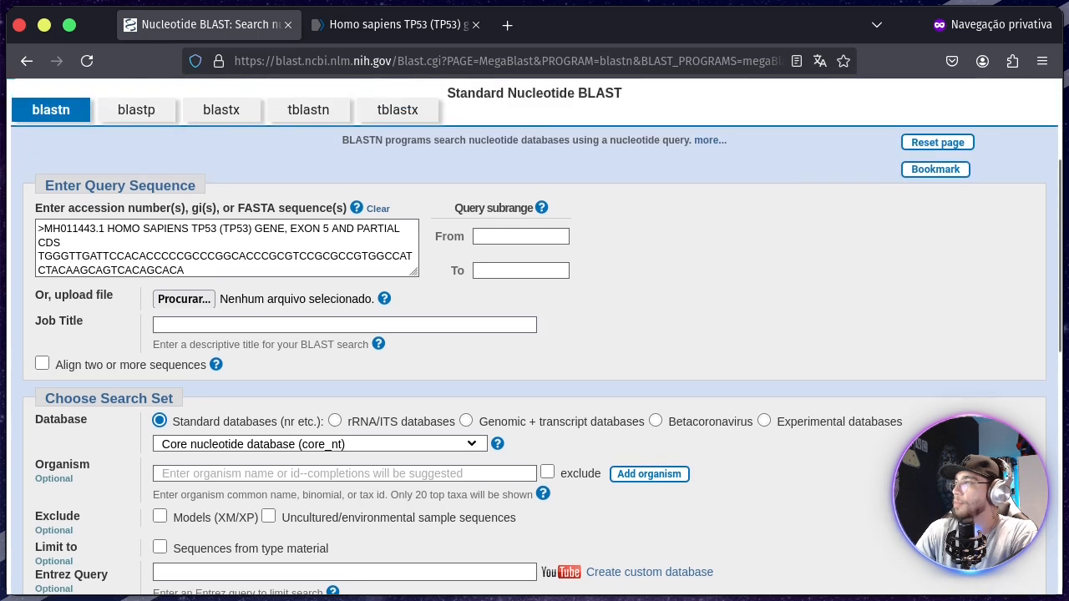
{"action": "scroll", "coordinate": [534, 334], "scroll_direction": "up", "scroll_amount": 2}
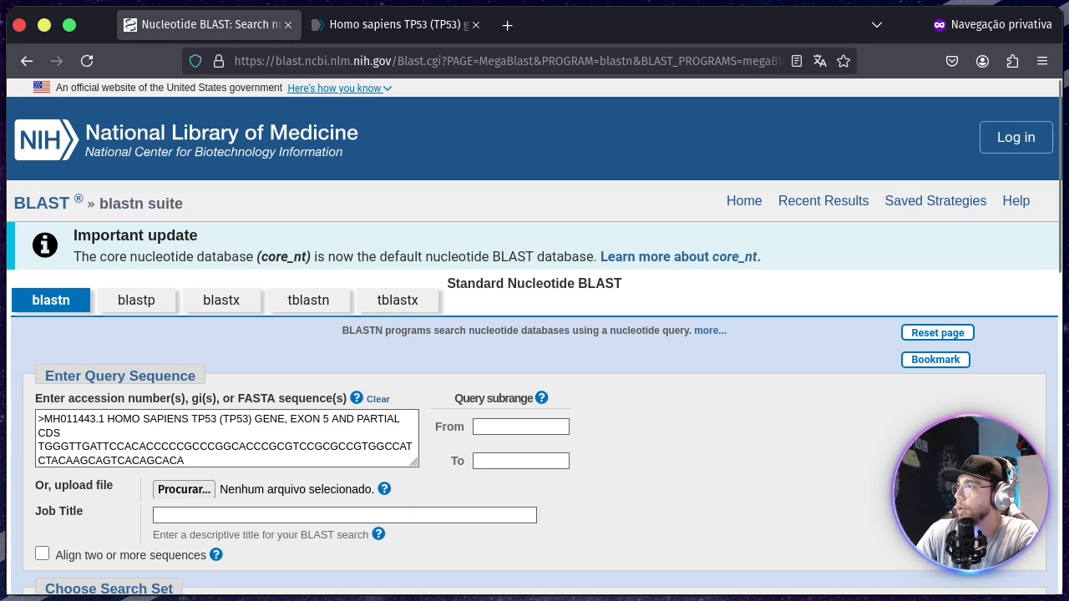
{"action": "left_click_drag", "start_coordinate": [260, 256], "coordinate": [311, 257]}
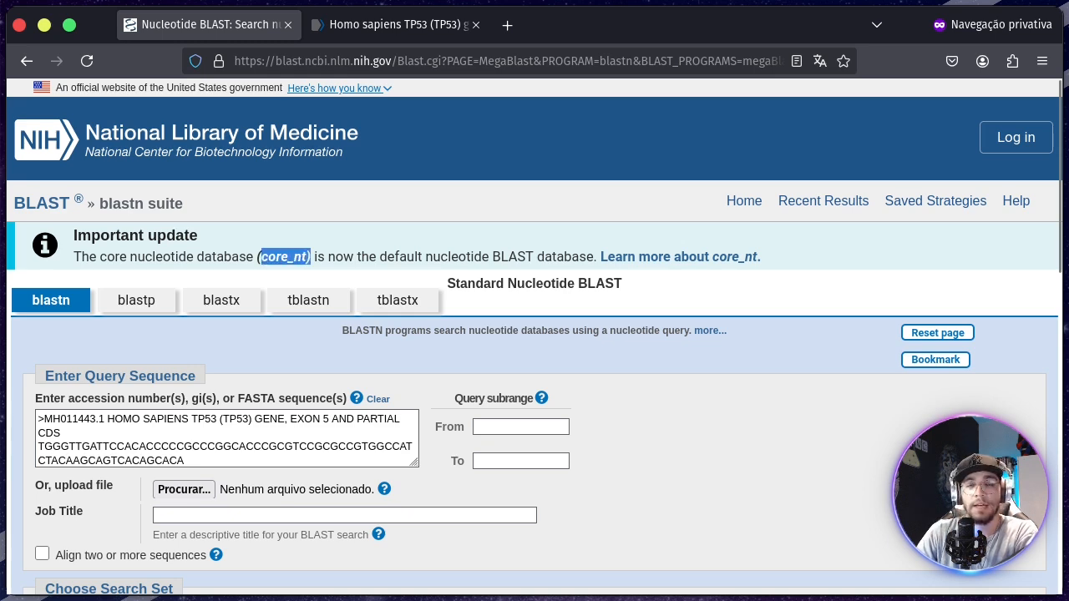
Step: Review the choices in the standard databases list and keep Core nucleotide database (core_nt) selected
{"action": "scroll", "coordinate": [534, 334], "scroll_direction": "down", "scroll_amount": 6}
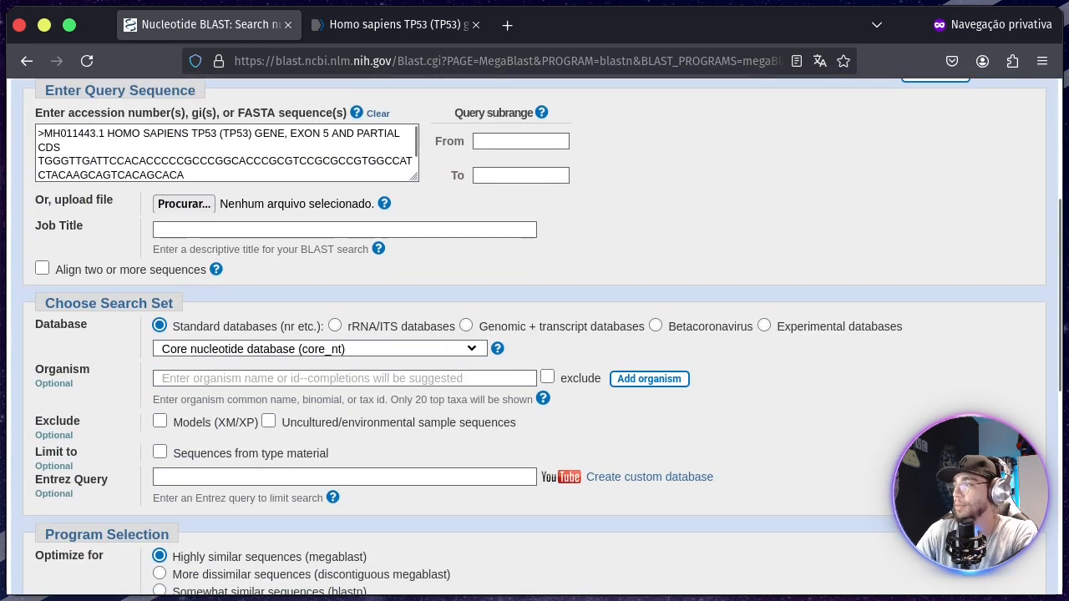
{"action": "left_click", "coordinate": [317, 348]}
{"action": "scroll", "coordinate": [317, 241], "scroll_direction": "down", "scroll_amount": 1}
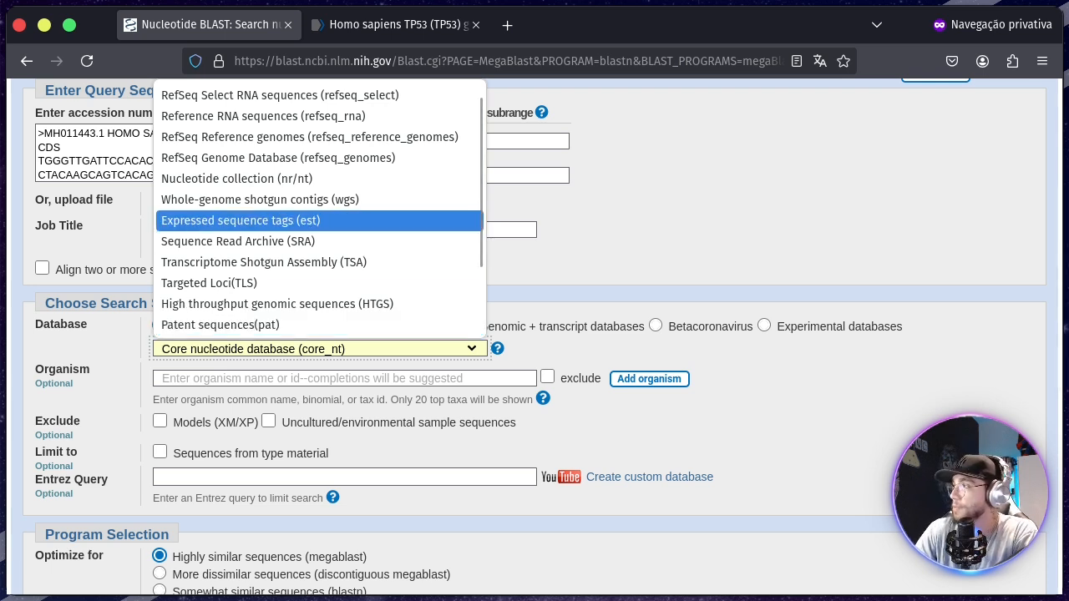
{"action": "scroll", "coordinate": [318, 125], "scroll_direction": "up", "scroll_amount": 1}
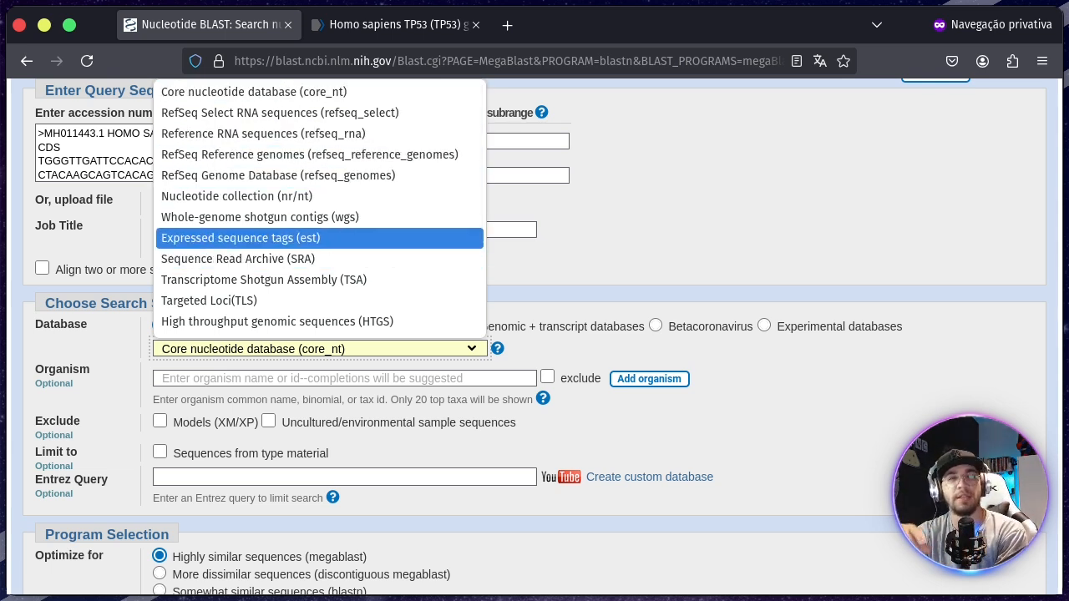
{"action": "left_click", "coordinate": [635, 167]}
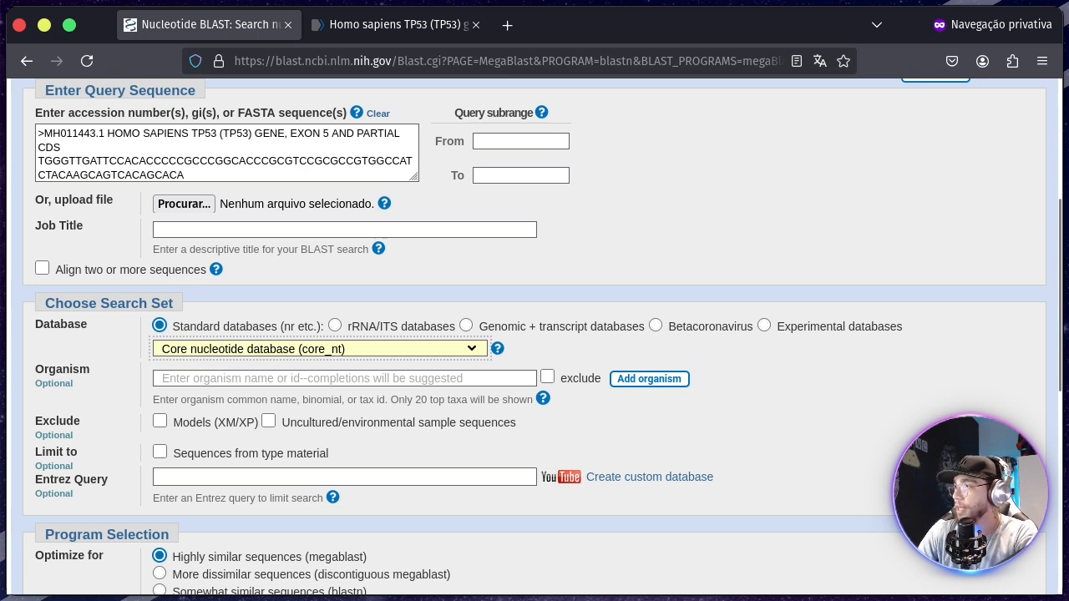
Step: Examine the organism, exclusion and Entrez query filters and the program selection options
{"action": "left_click", "coordinate": [344, 378]}
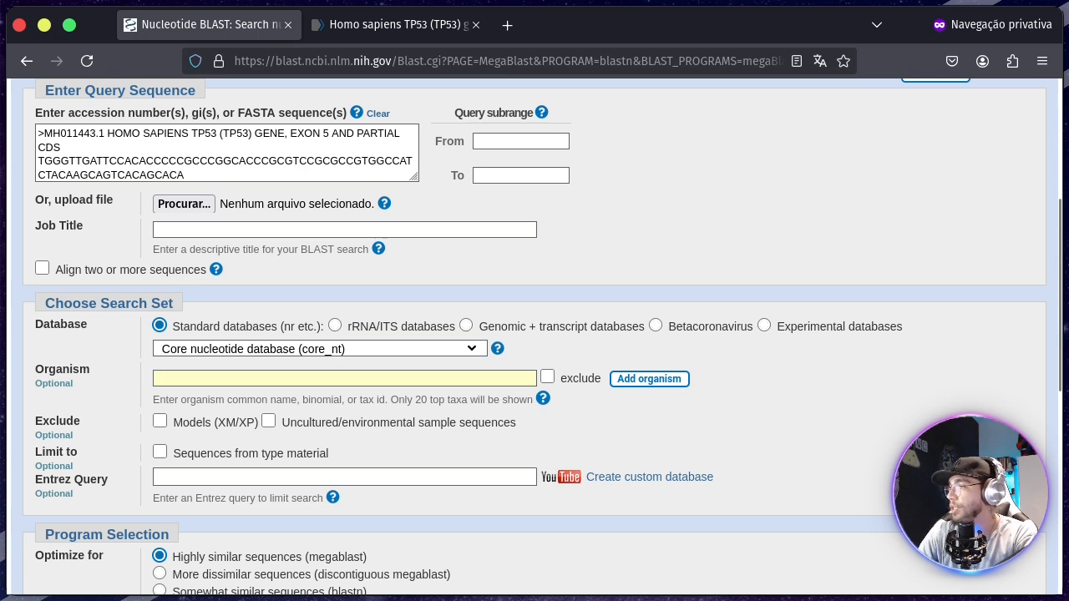
{"action": "scroll", "coordinate": [542, 337], "scroll_direction": "down", "scroll_amount": 2}
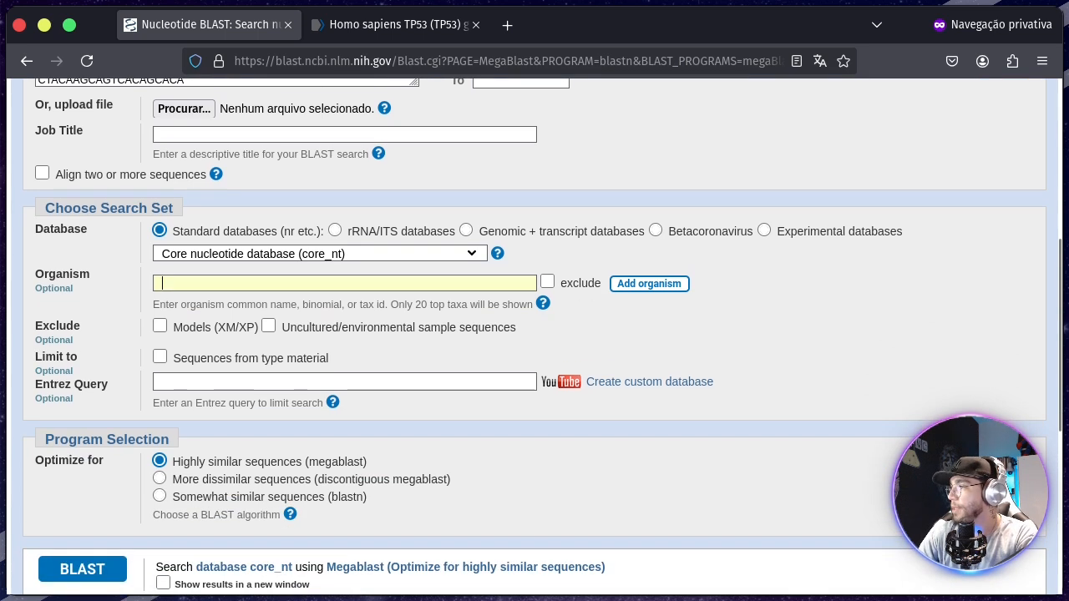
{"action": "scroll", "coordinate": [542, 336], "scroll_direction": "down", "scroll_amount": 1}
{"action": "scroll", "coordinate": [542, 336], "scroll_direction": "down", "scroll_amount": 1}
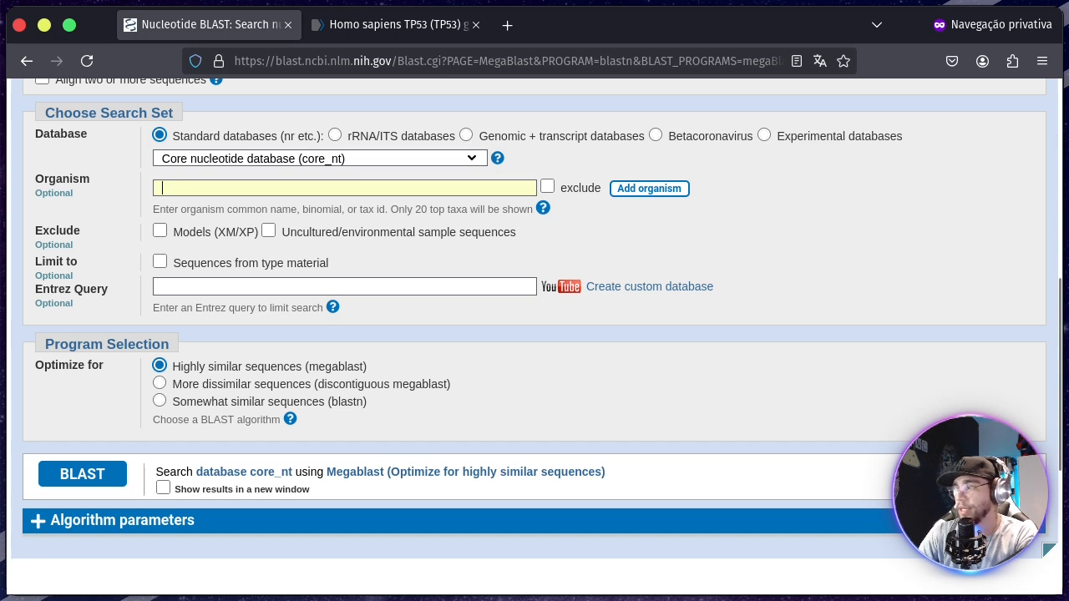
{"action": "scroll", "coordinate": [542, 337], "scroll_direction": "down", "scroll_amount": 2}
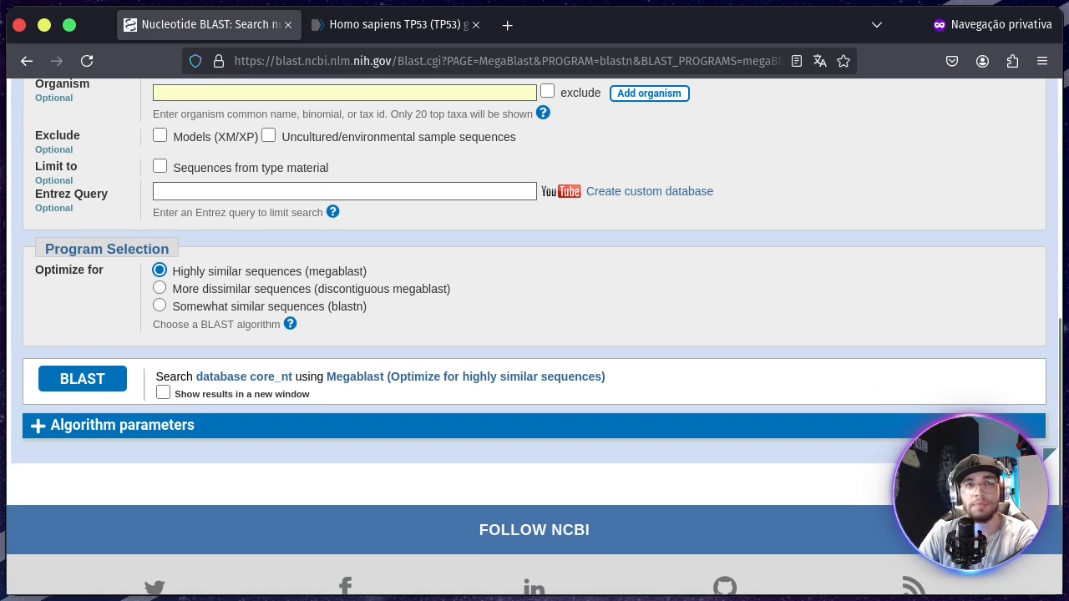
Step: Set the BLAST search to show its results in a new window
{"action": "scroll", "coordinate": [542, 337], "scroll_direction": "down", "scroll_amount": 1}
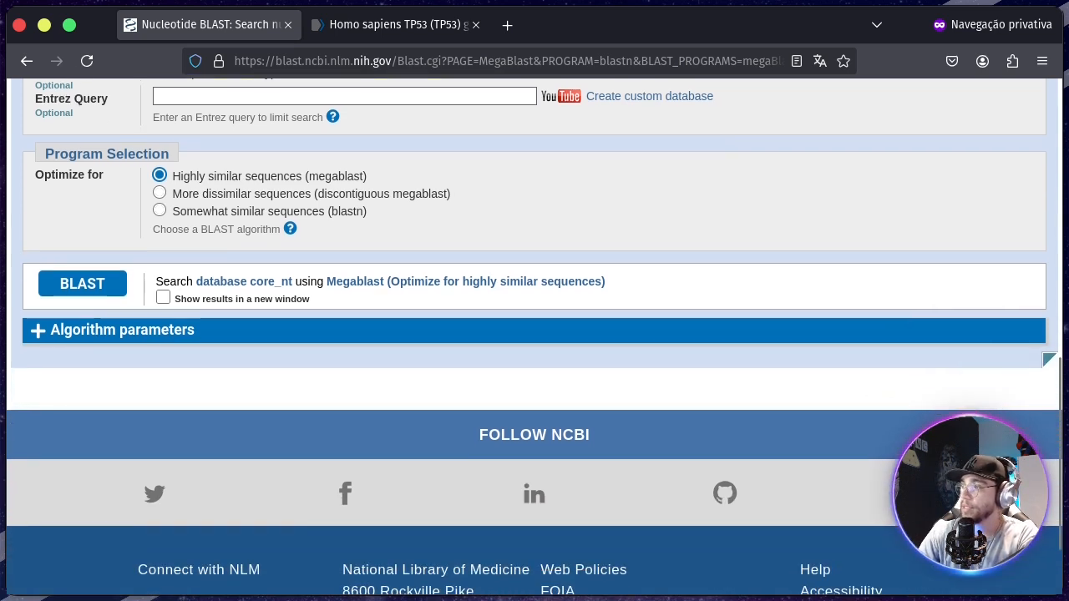
{"action": "left_click", "coordinate": [163, 297]}
{"action": "mouse_move", "coordinate": [393, 25]}
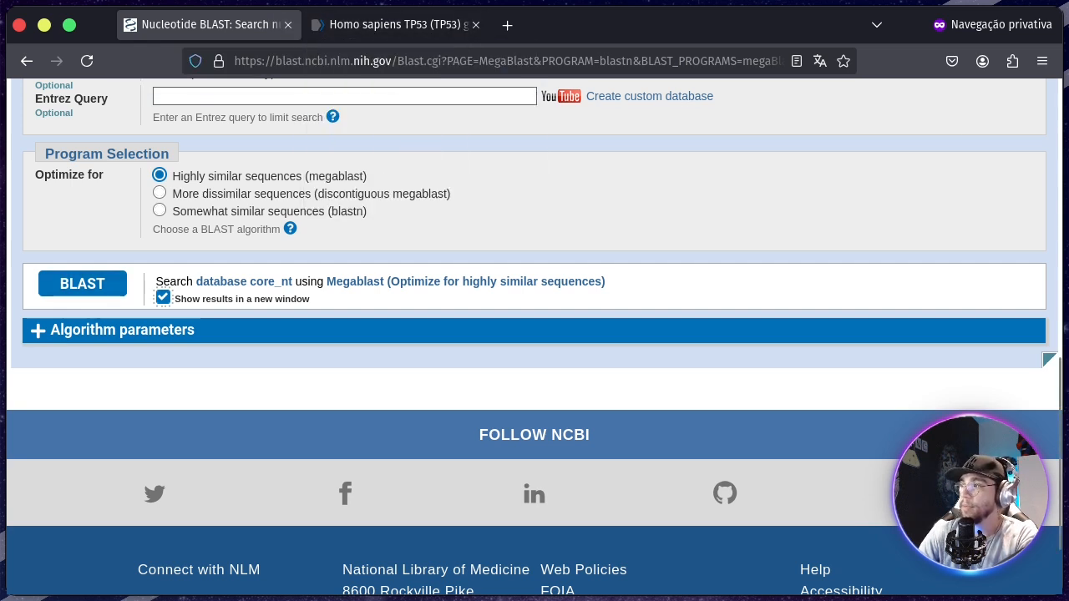
Step: Review the general, scoring, and filter and mask algorithm parameters, and run the Megablast search against the core_nt database
{"action": "left_click", "coordinate": [122, 329]}
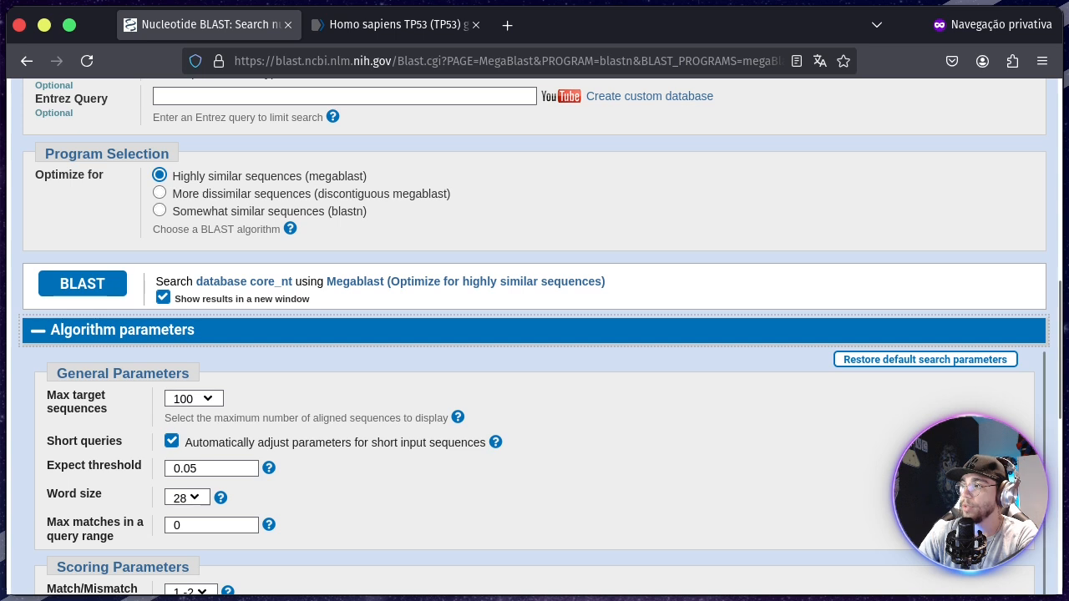
{"action": "scroll", "coordinate": [535, 334], "scroll_direction": "down", "scroll_amount": 4}
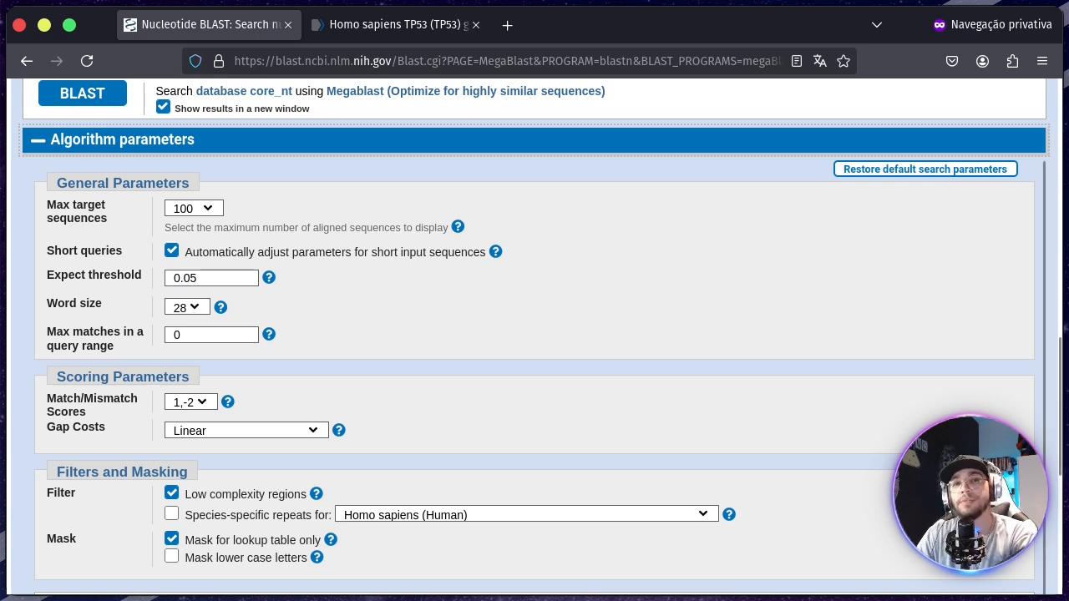
{"action": "scroll", "coordinate": [536, 336], "scroll_direction": "up", "scroll_amount": 2}
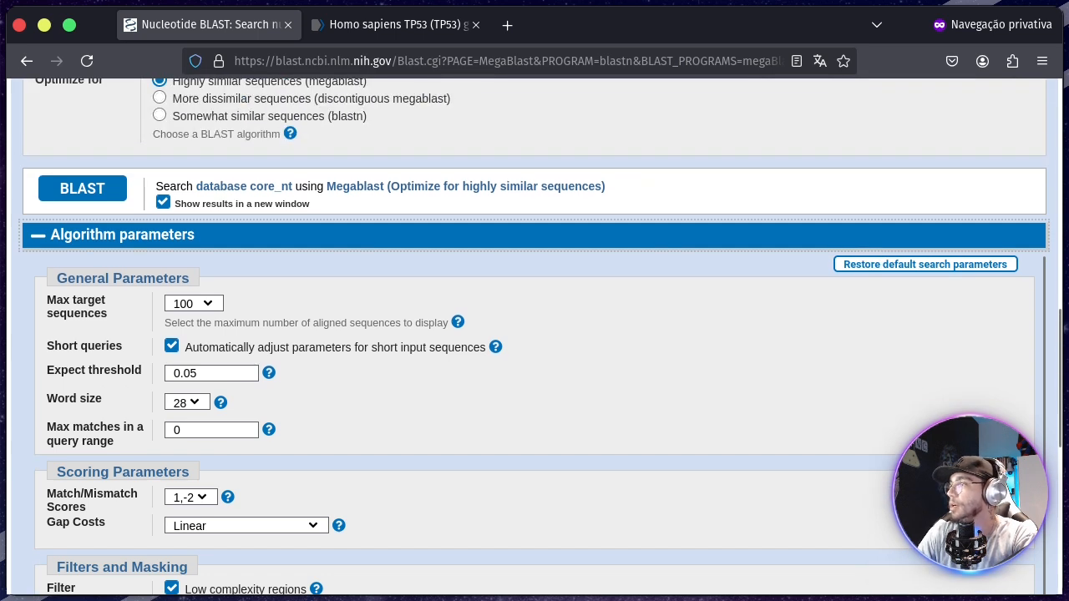
{"action": "left_click", "coordinate": [122, 236]}
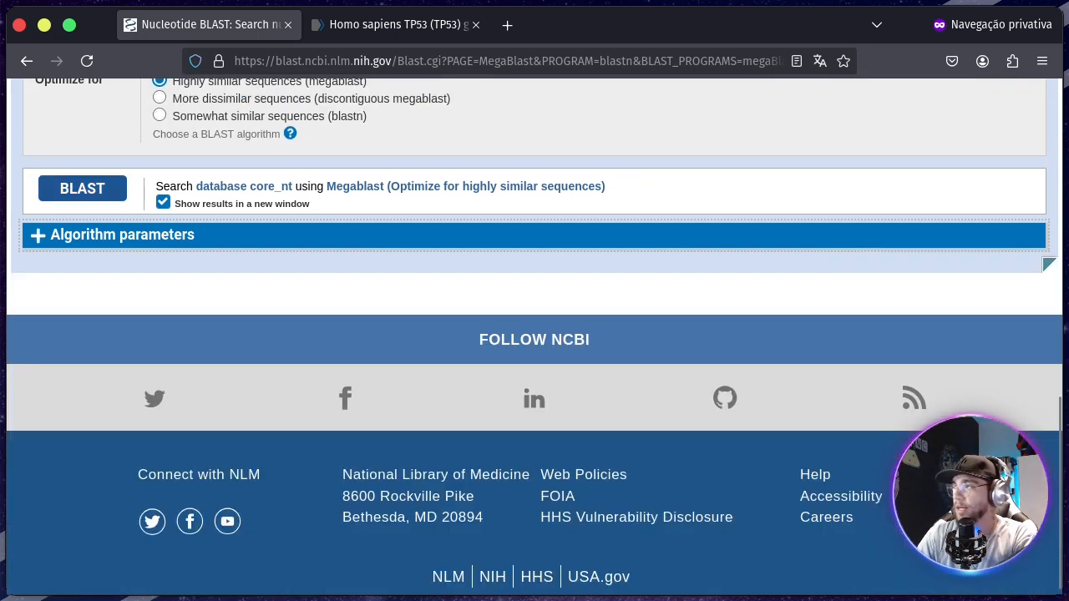
{"action": "left_click", "coordinate": [82, 188]}
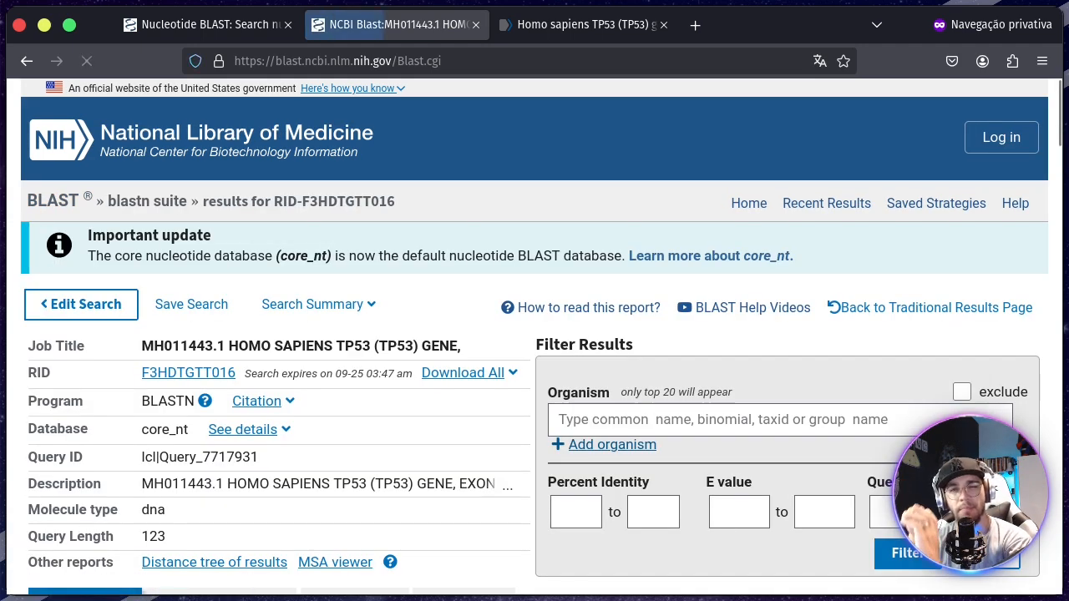
Step: Review the search summary of the BLAST results, including the program, database, molecule type and query length
{"action": "scroll", "coordinate": [534, 335], "scroll_direction": "down", "scroll_amount": 3}
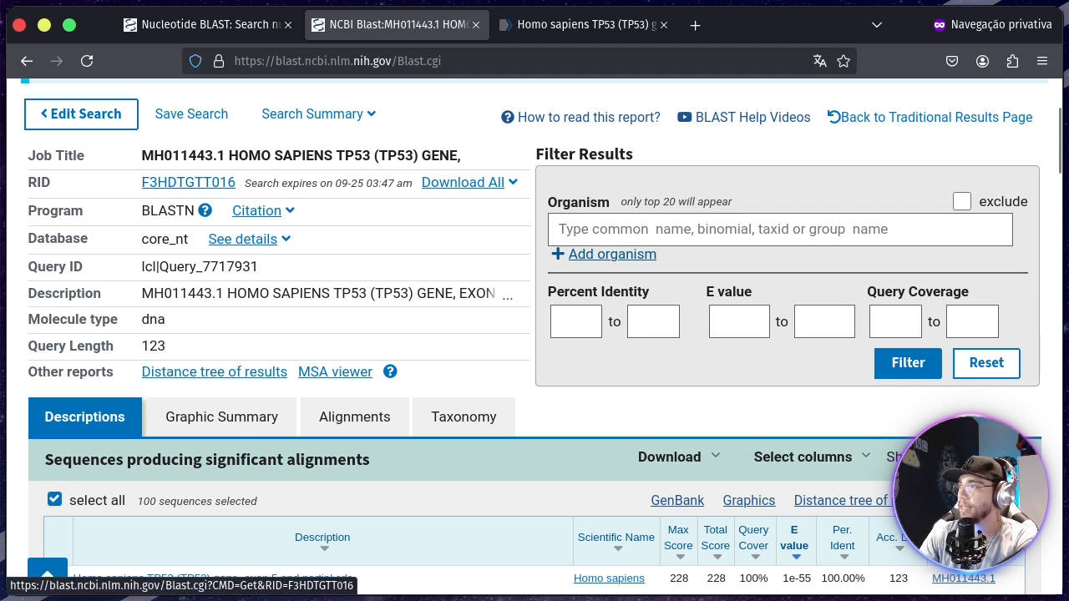
{"action": "double_click", "coordinate": [168, 211]}
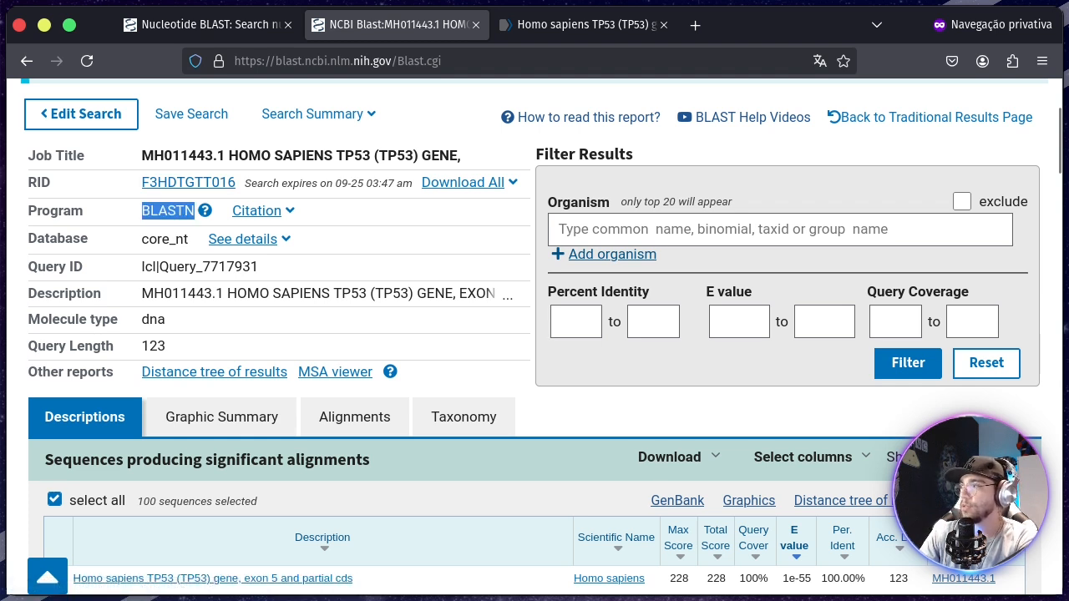
{"action": "double_click", "coordinate": [165, 240]}
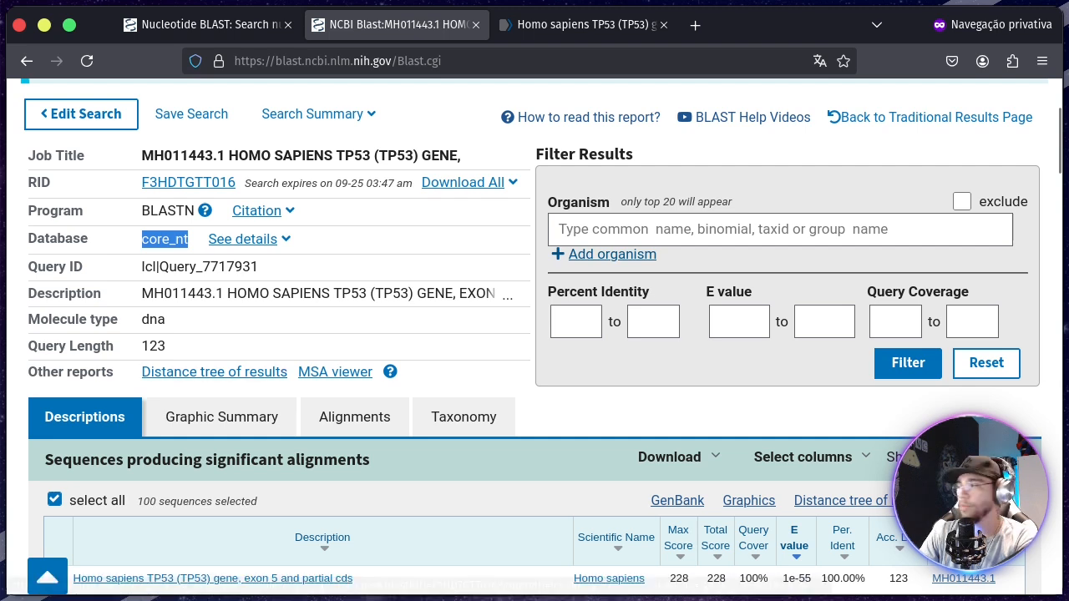
{"action": "double_click", "coordinate": [153, 320]}
{"action": "double_click", "coordinate": [153, 347]}
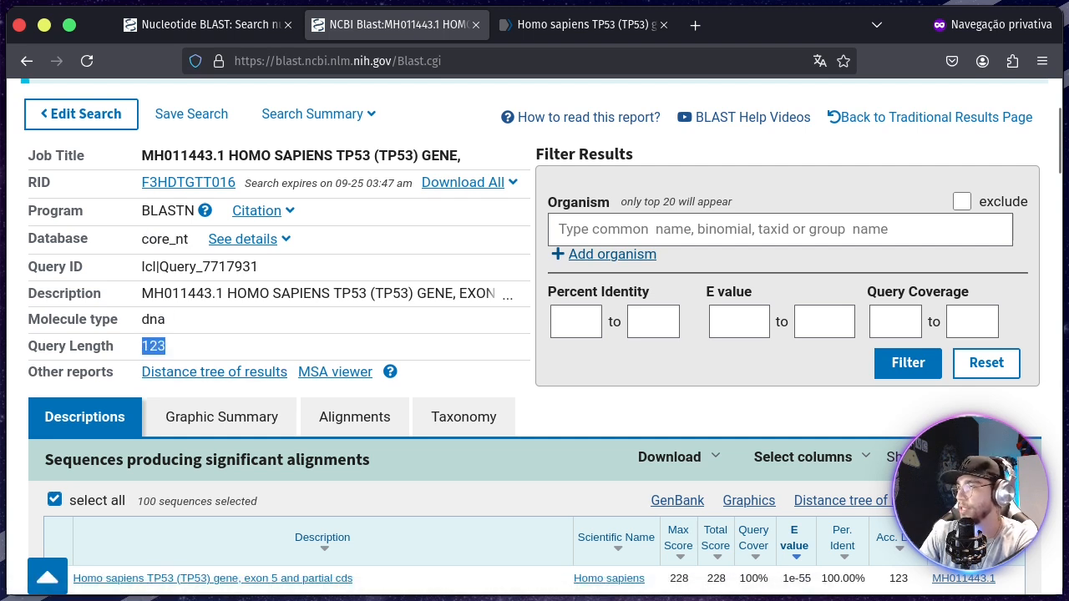
{"action": "scroll", "coordinate": [535, 334], "scroll_direction": "up", "scroll_amount": 3}
{"action": "scroll", "coordinate": [535, 339], "scroll_direction": "down", "scroll_amount": 2}
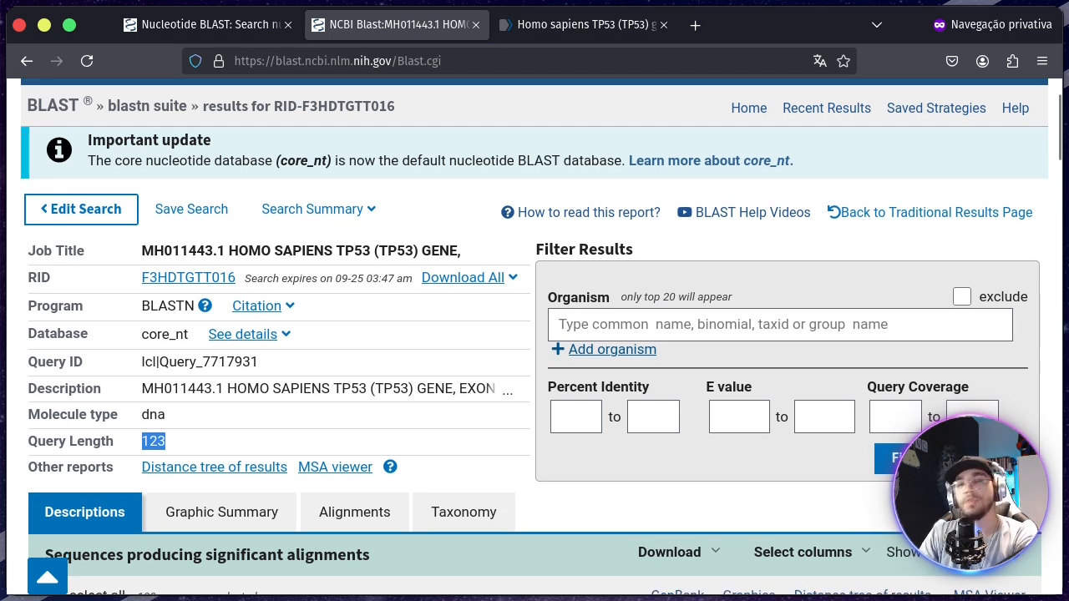
{"action": "scroll", "coordinate": [534, 336], "scroll_direction": "down", "scroll_amount": 2}
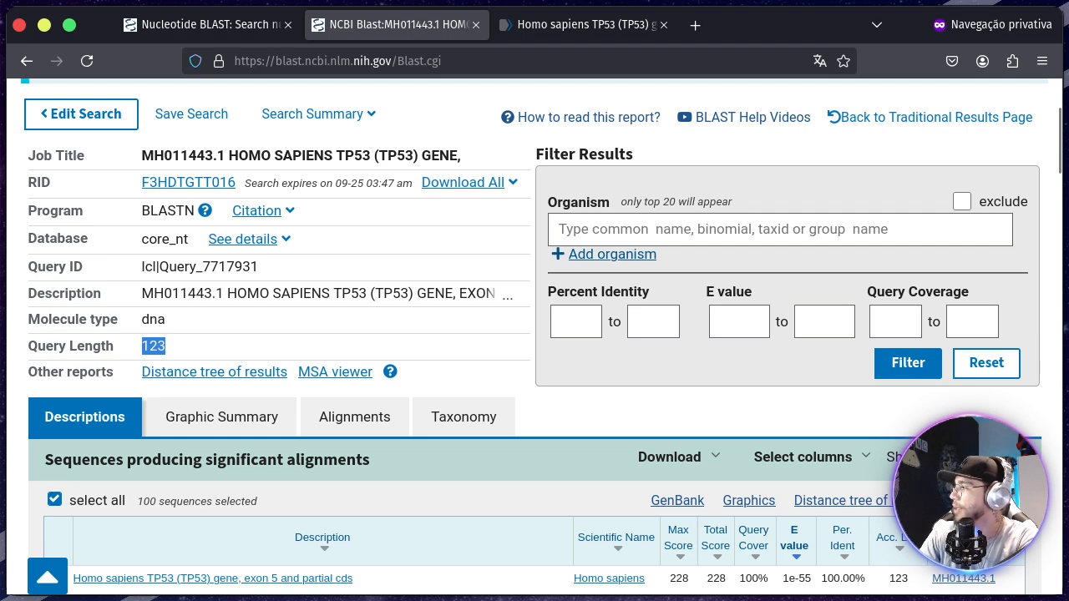
Step: Examine the list of sequences producing significant alignments and compare the first hit with the title of the source TP53 nucleotide record
{"action": "scroll", "coordinate": [535, 334], "scroll_direction": "down", "scroll_amount": 6}
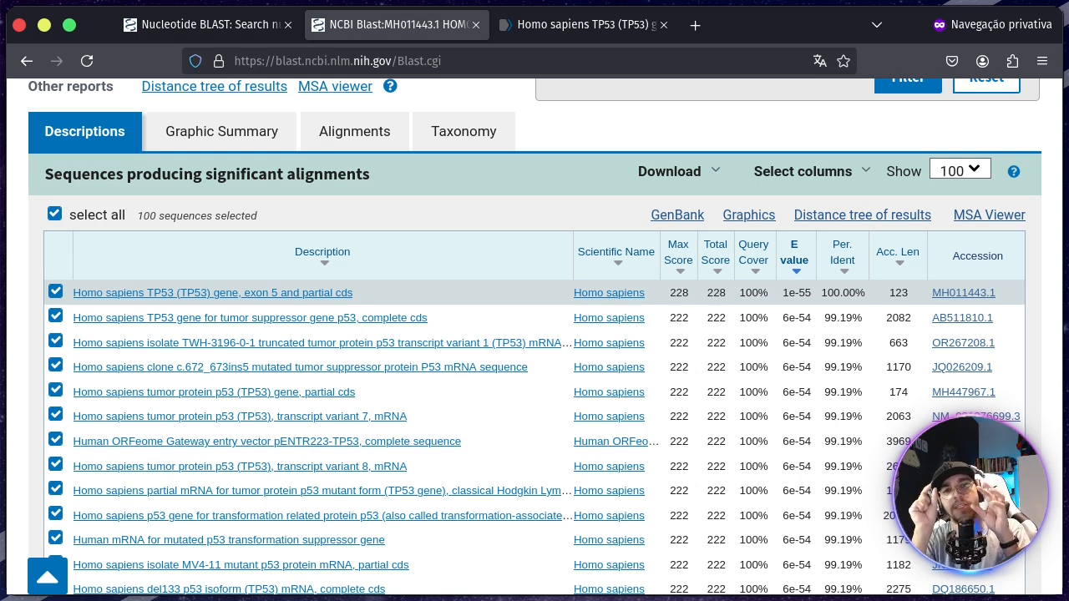
{"action": "scroll", "coordinate": [535, 376], "scroll_direction": "down", "scroll_amount": 2}
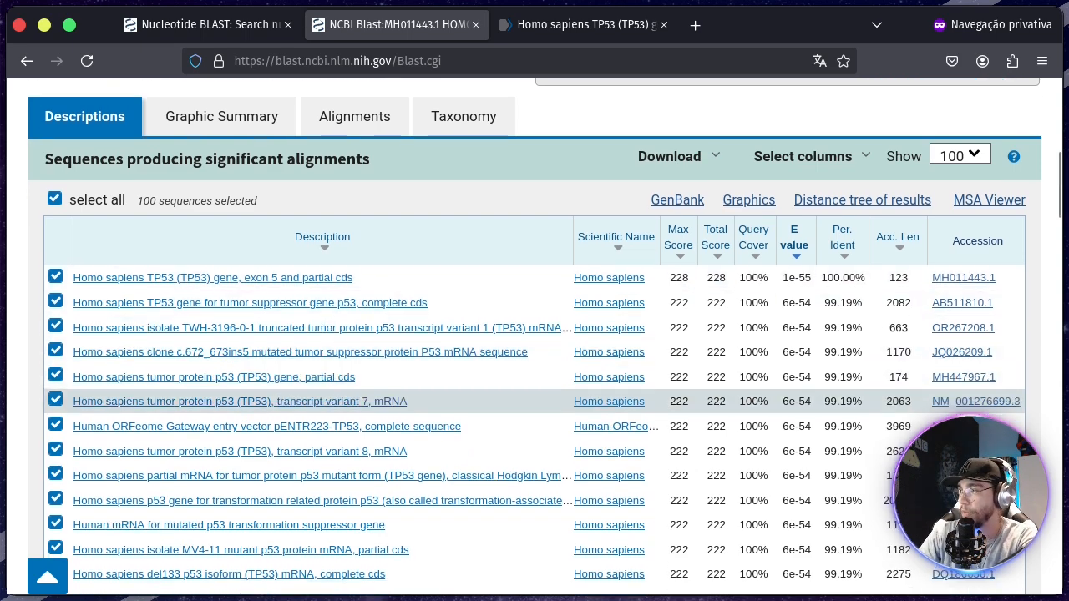
{"action": "scroll", "coordinate": [535, 434], "scroll_direction": "up", "scroll_amount": 2}
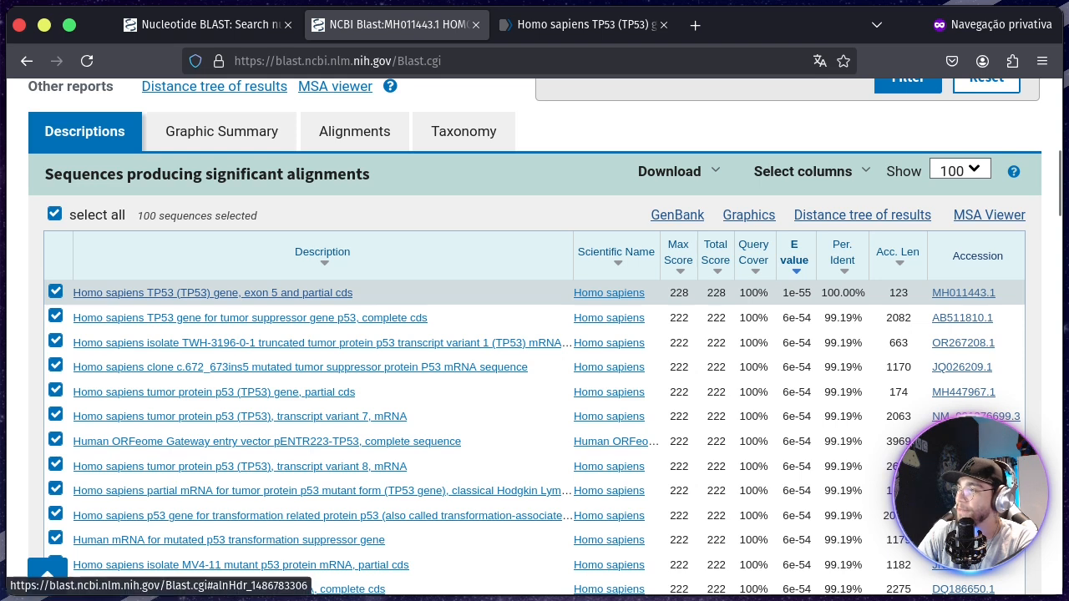
{"action": "left_click", "coordinate": [585, 25]}
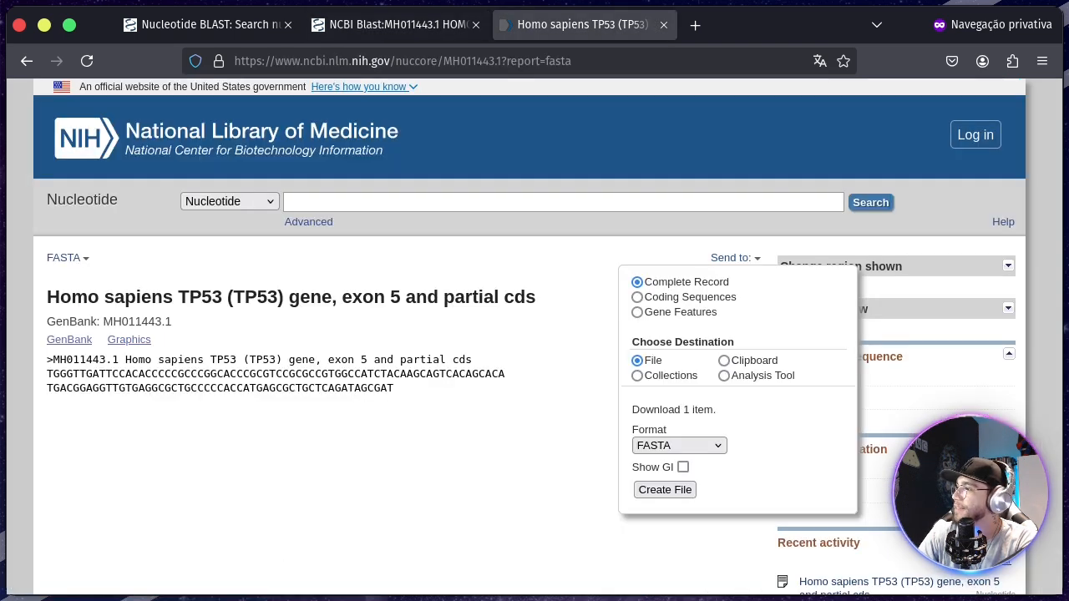
{"action": "left_click_drag", "start_coordinate": [46, 297], "coordinate": [536, 297]}
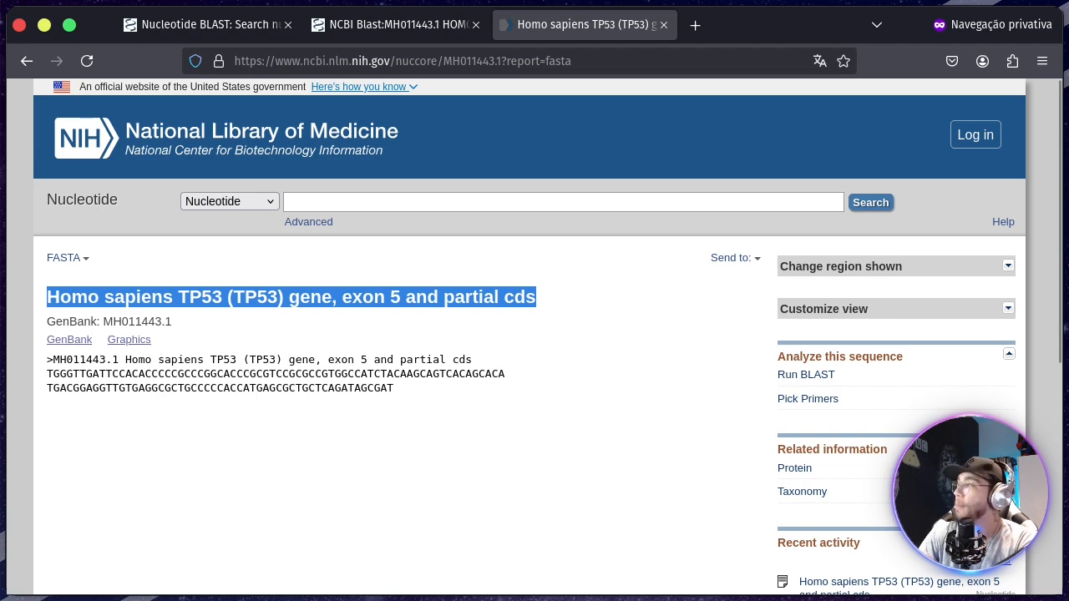
{"action": "left_click", "coordinate": [209, 24]}
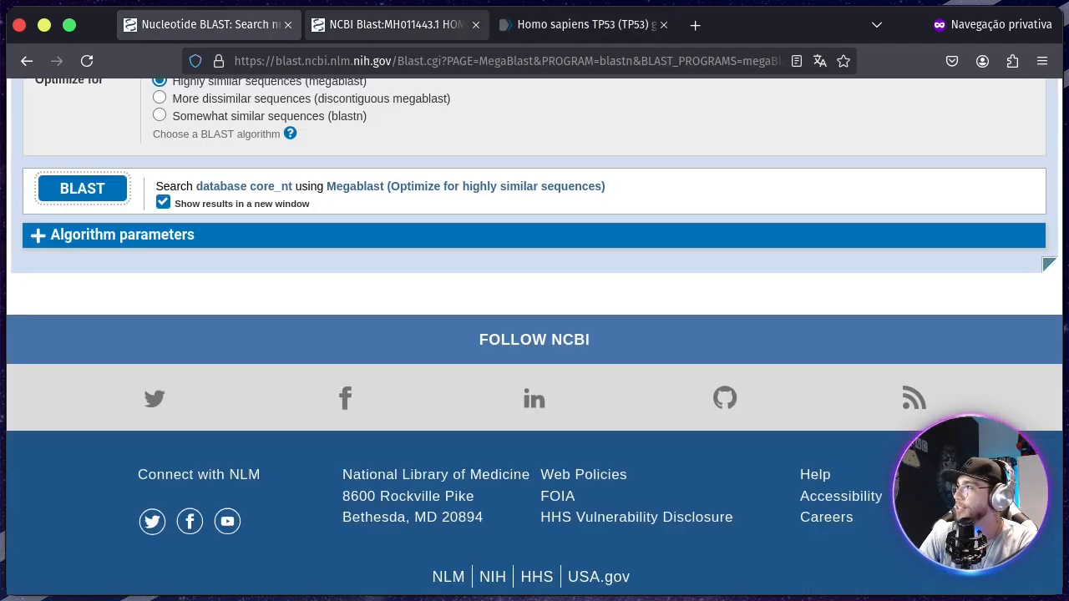
{"action": "left_click", "coordinate": [388, 25]}
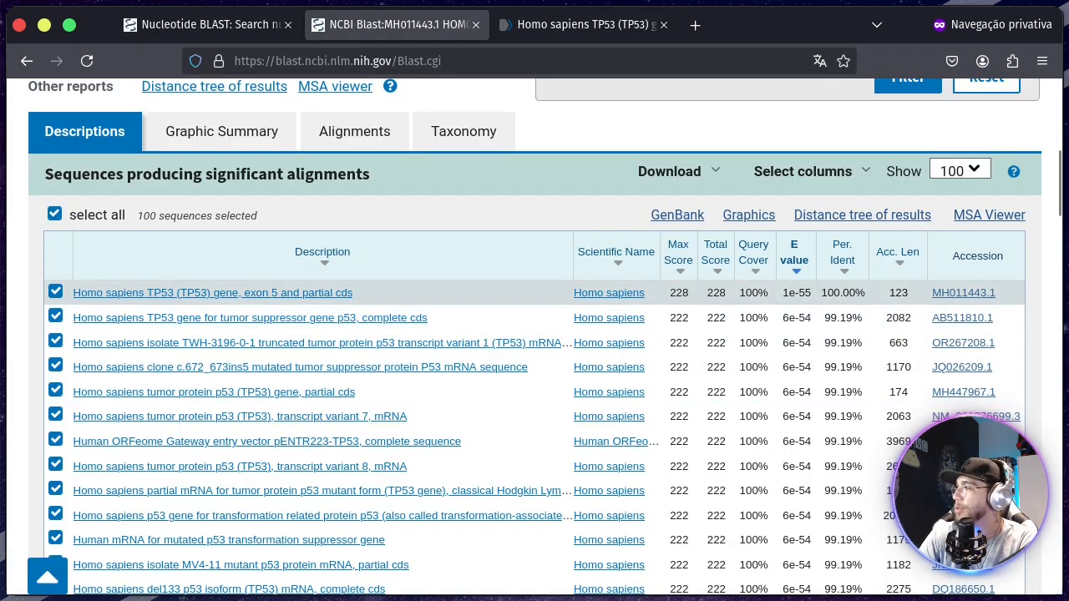
Step: Examine the first hit's max score, total score, query cover, E value and percent identity in the descriptions table
{"action": "double_click", "coordinate": [679, 293]}
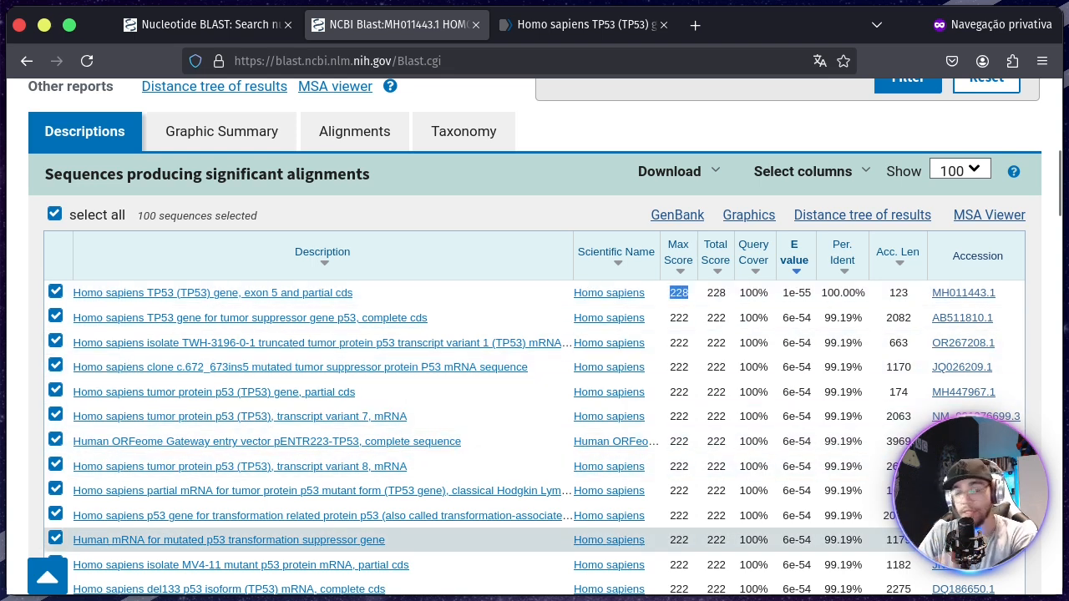
{"action": "double_click", "coordinate": [716, 293]}
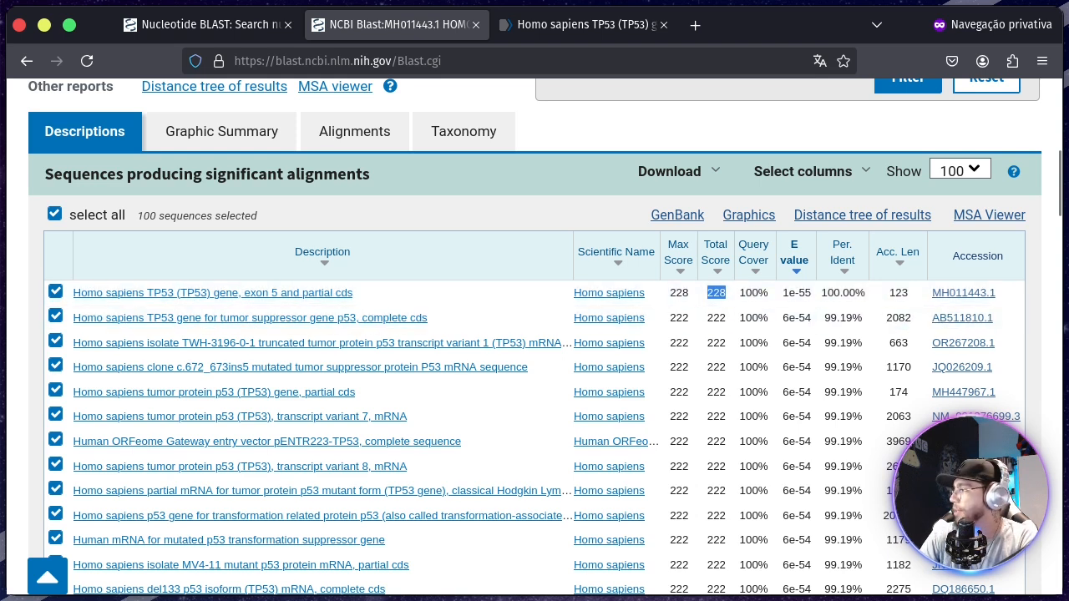
{"action": "double_click", "coordinate": [750, 293]}
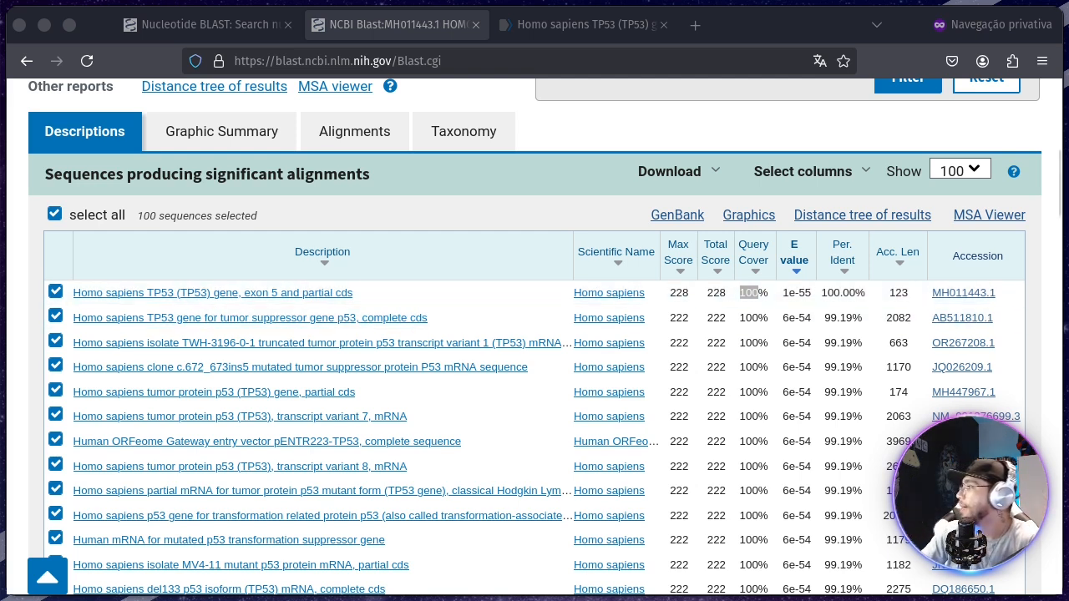
{"action": "left_click", "coordinate": [778, 293]}
{"action": "left_click_drag", "start_coordinate": [812, 293], "coordinate": [782, 293]}
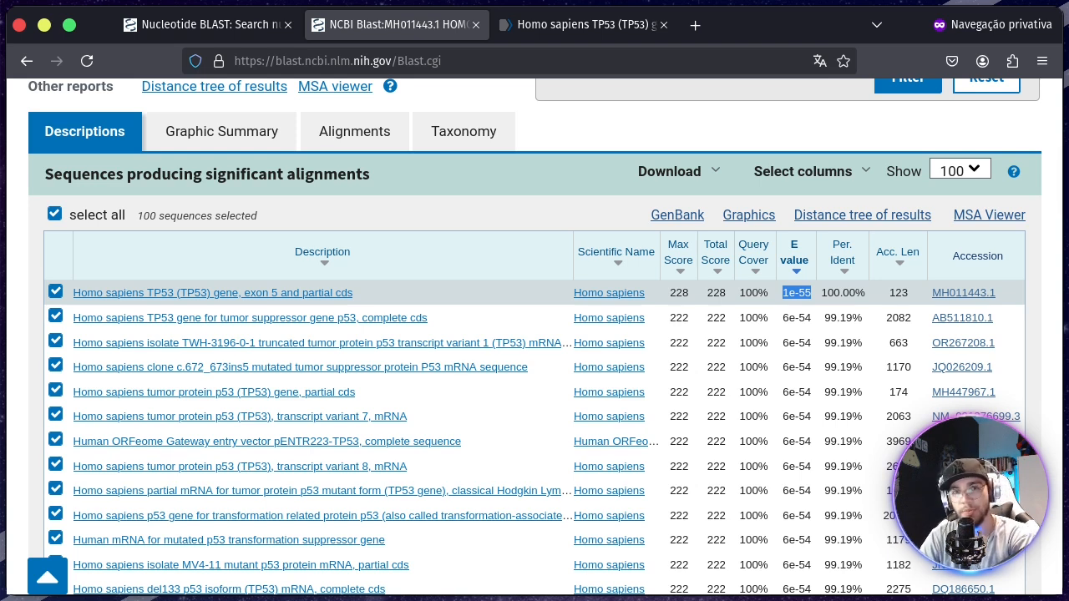
{"action": "left_click", "coordinate": [796, 292]}
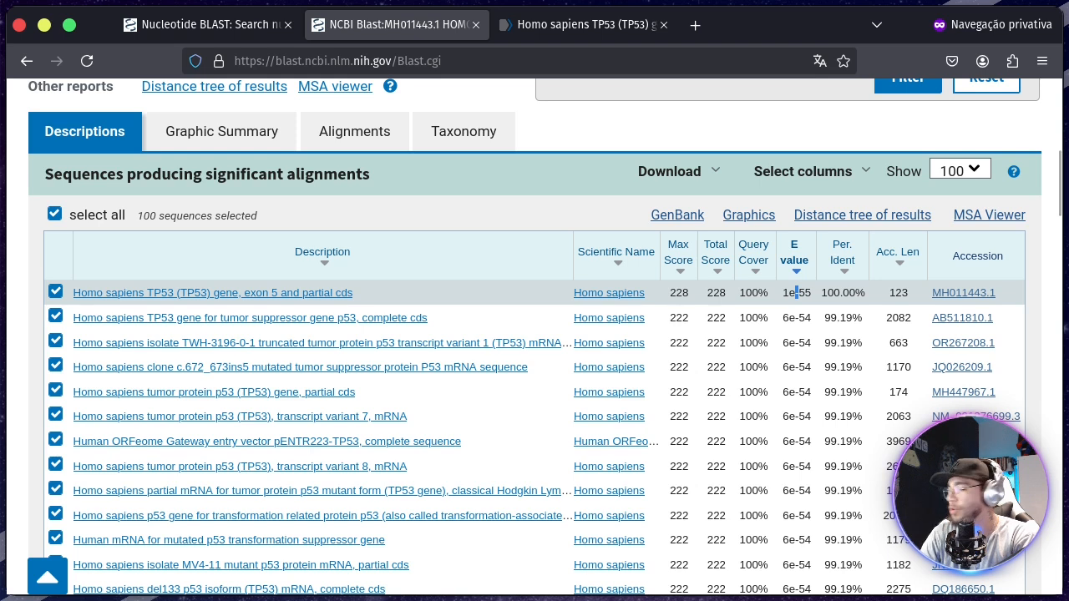
{"action": "triple_click", "coordinate": [797, 293]}
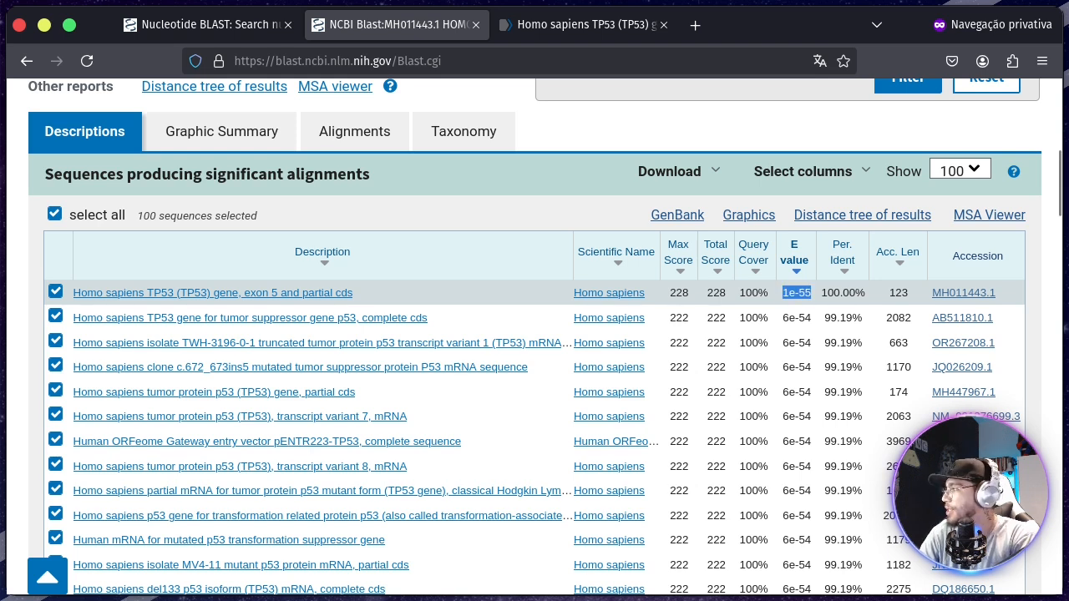
{"action": "left_click", "coordinate": [797, 293]}
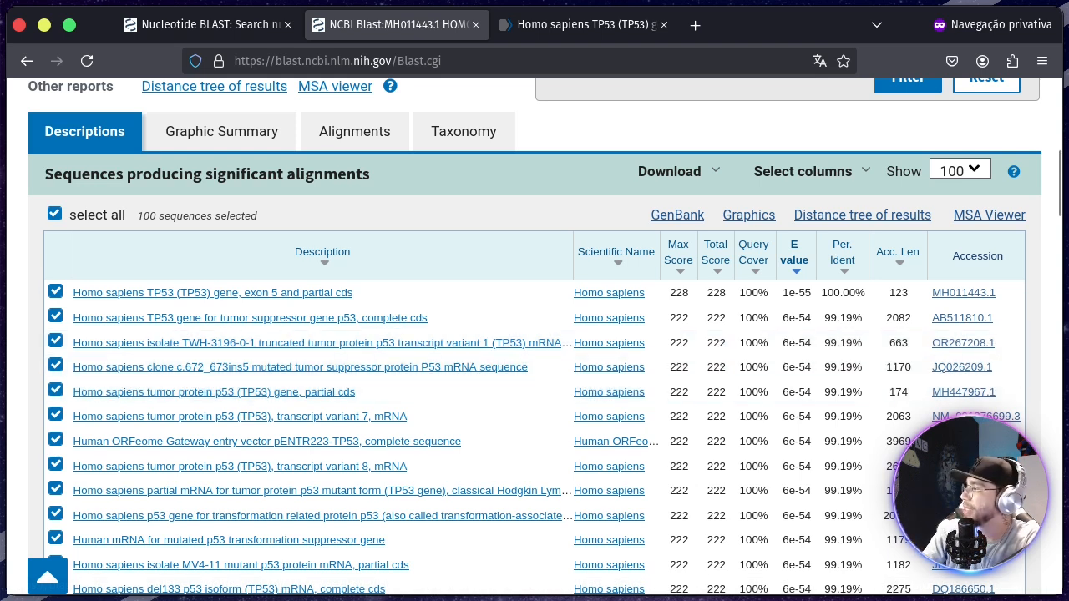
{"action": "left_click_drag", "start_coordinate": [740, 292], "coordinate": [865, 292]}
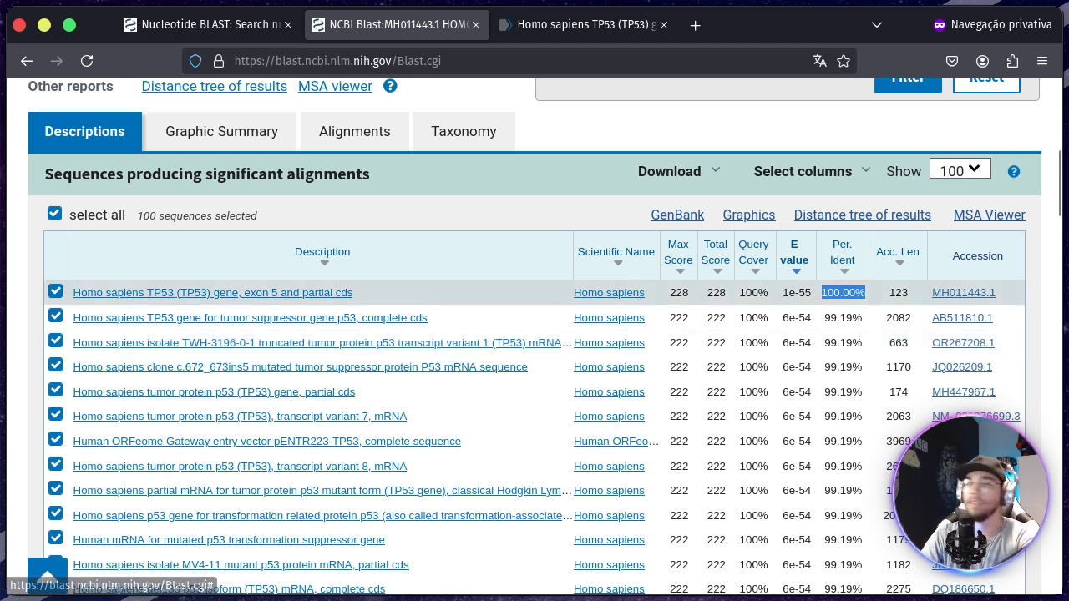
Step: Check the accession length of hit MH011443.1 and compare the hit with the original FASTA record
{"action": "left_click", "coordinate": [584, 25]}
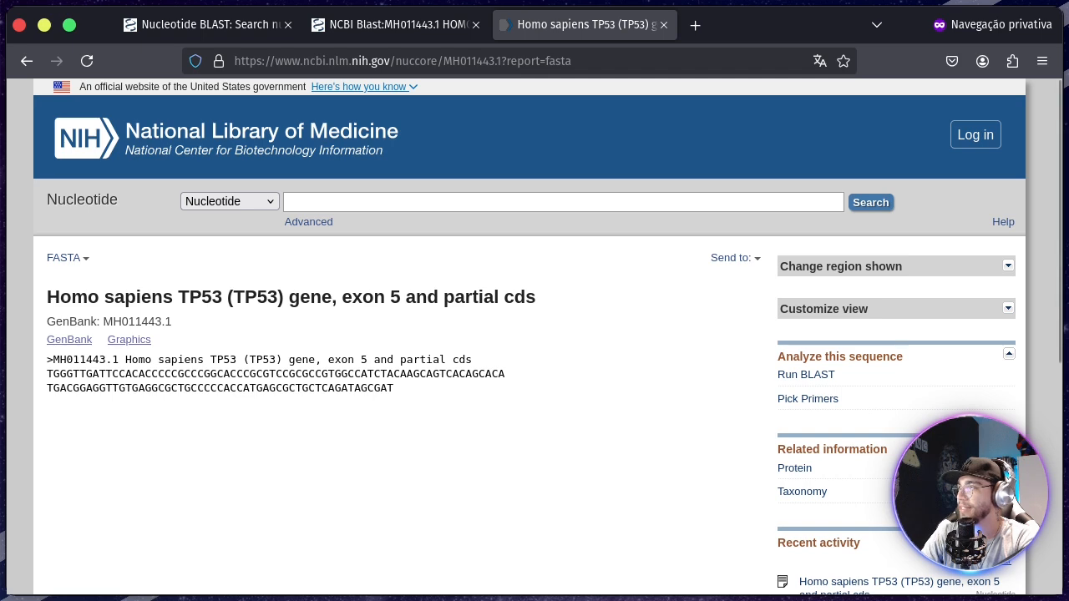
{"action": "left_click", "coordinate": [397, 24]}
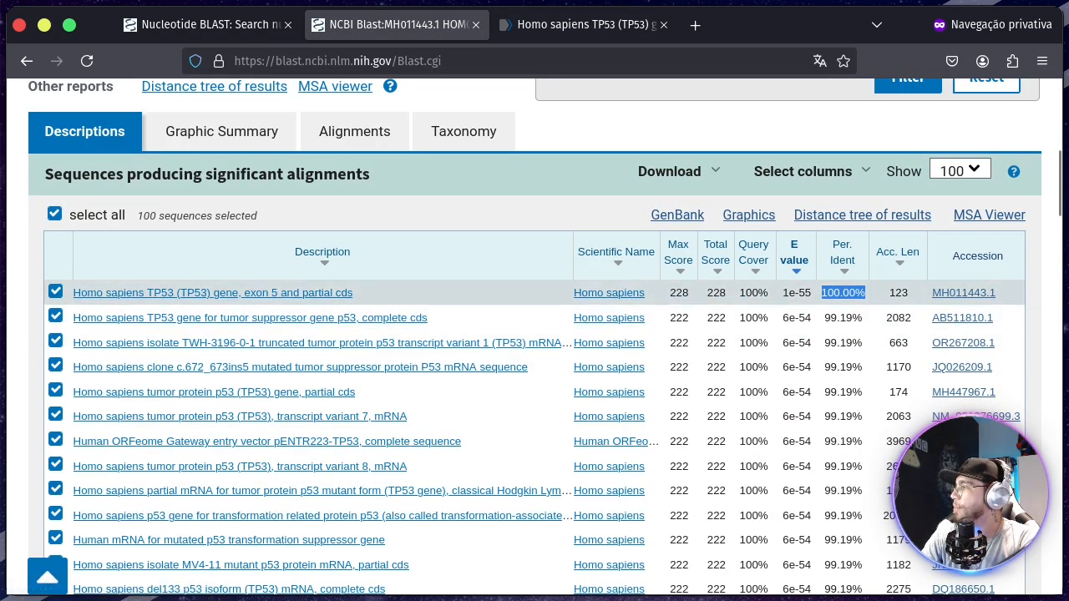
{"action": "double_click", "coordinate": [899, 293]}
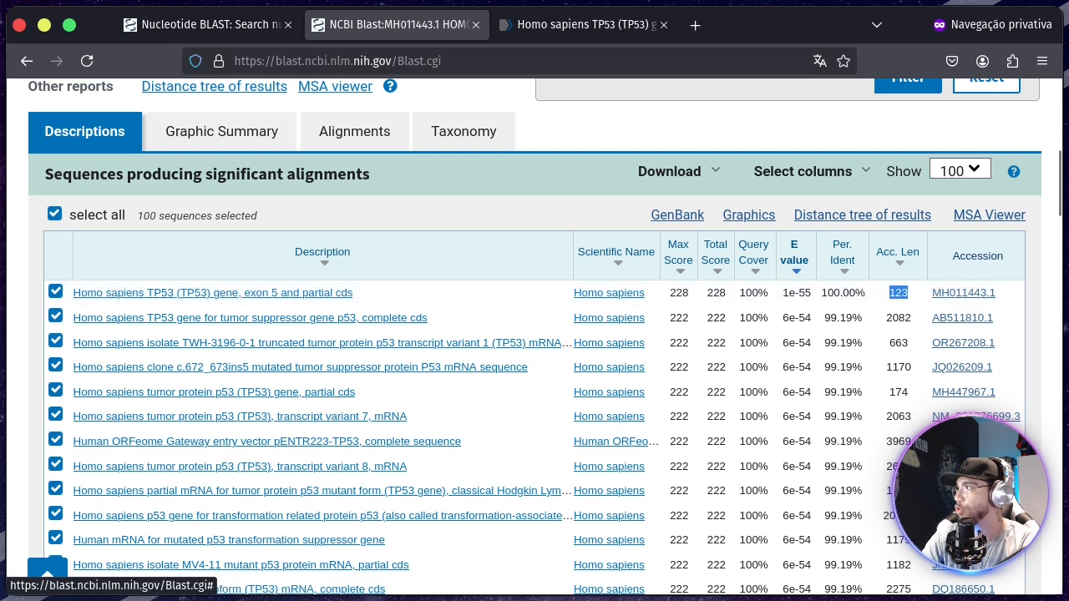
{"action": "left_click", "coordinate": [585, 25]}
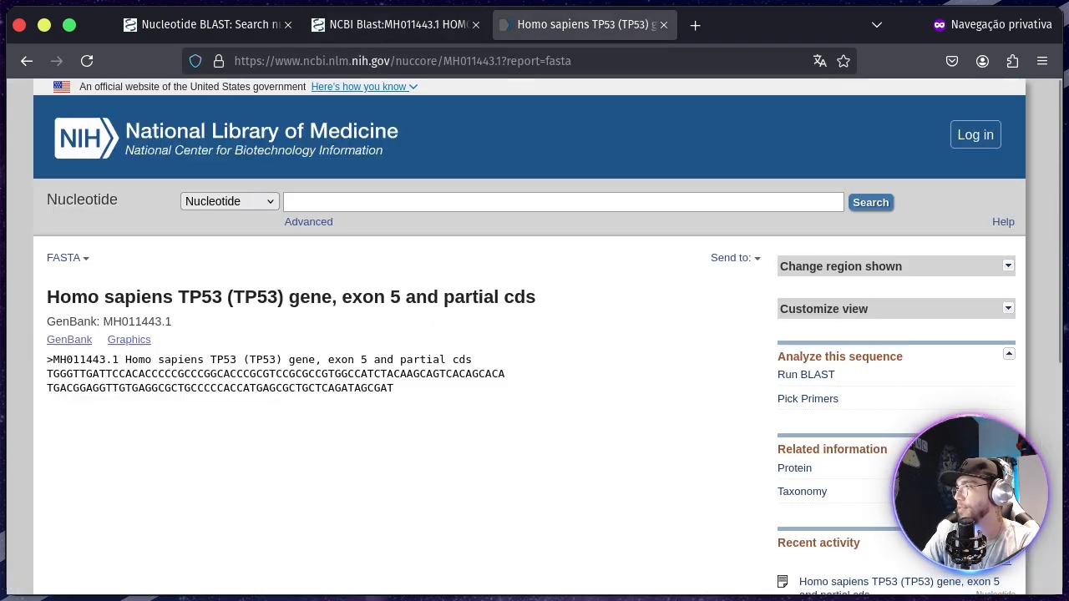
{"action": "left_click", "coordinate": [397, 25]}
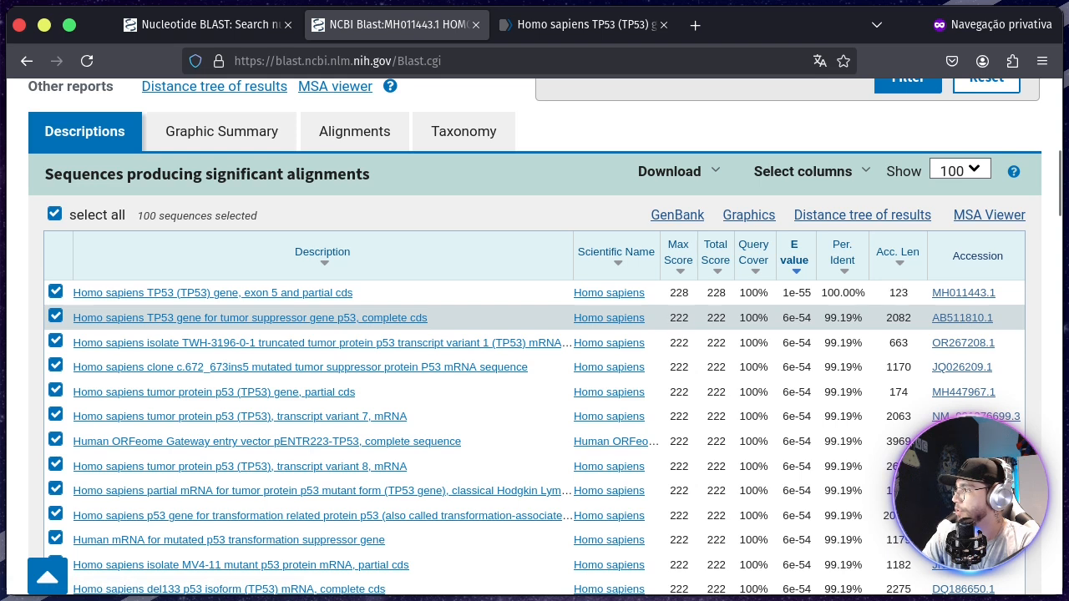
Step: Examine hit AB511810.1's max score against the first hit's, then its query cover, E value, percent identity and accession length
{"action": "double_click", "coordinate": [679, 318]}
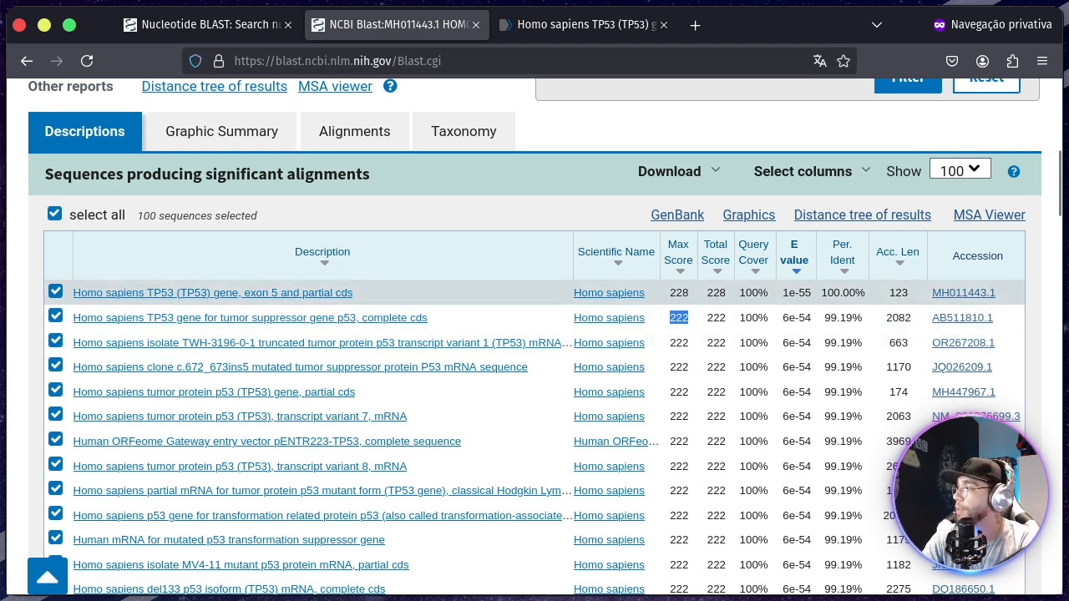
{"action": "double_click", "coordinate": [678, 292]}
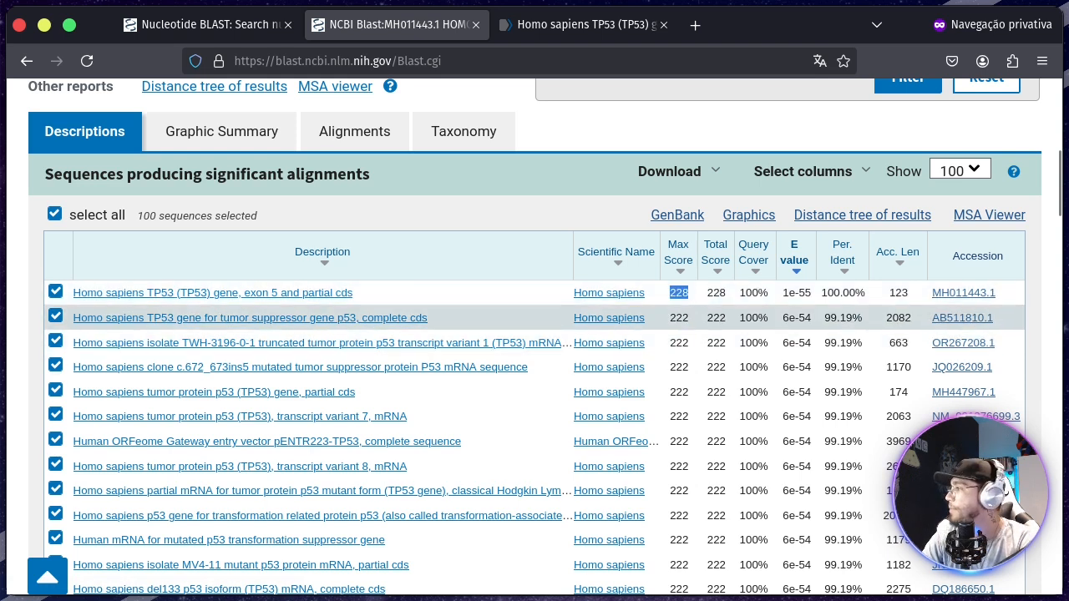
{"action": "double_click", "coordinate": [763, 319]}
{"action": "double_click", "coordinate": [748, 317]}
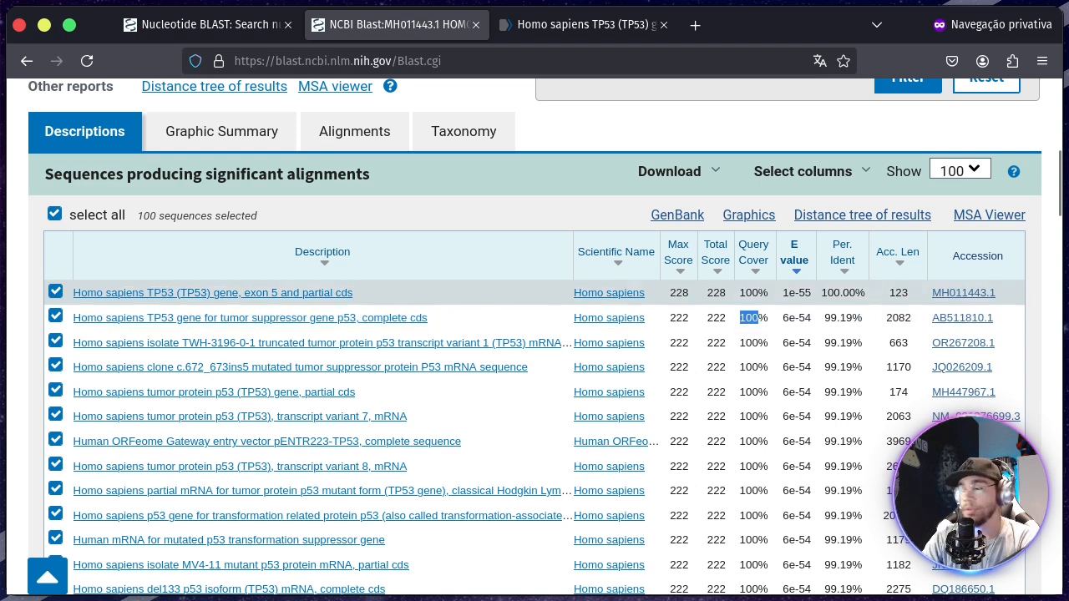
{"action": "left_click_drag", "start_coordinate": [783, 319], "coordinate": [811, 318]}
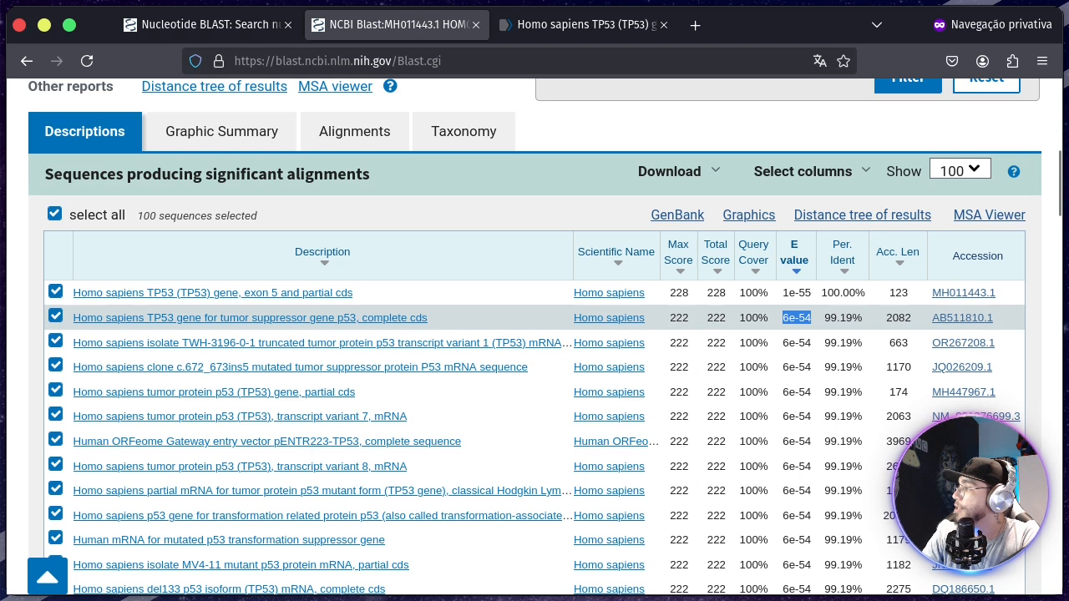
{"action": "left_click_drag", "start_coordinate": [824, 318], "coordinate": [837, 318]}
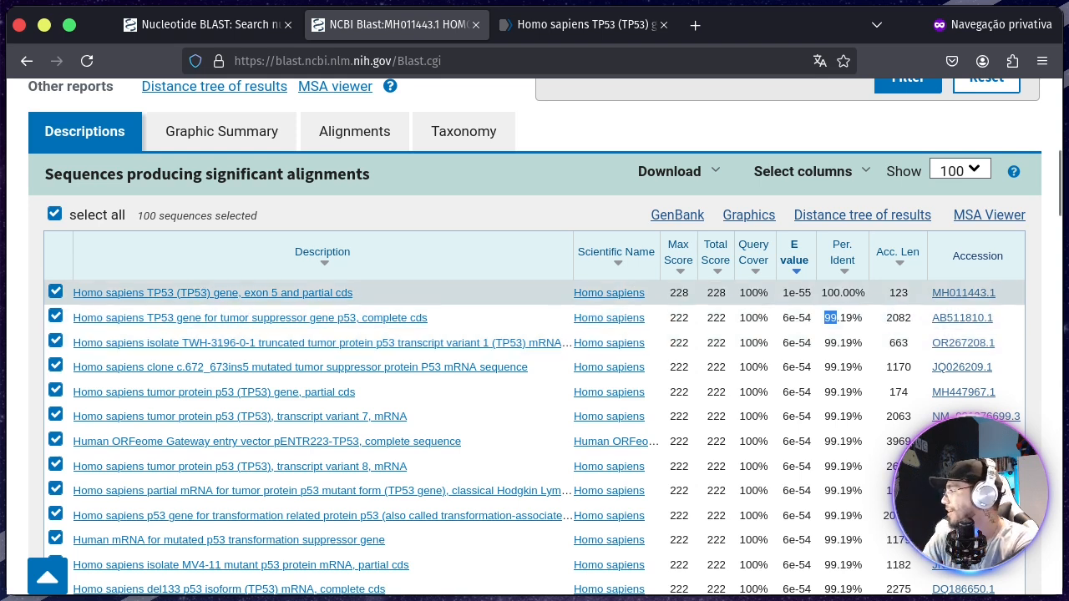
{"action": "double_click", "coordinate": [899, 318]}
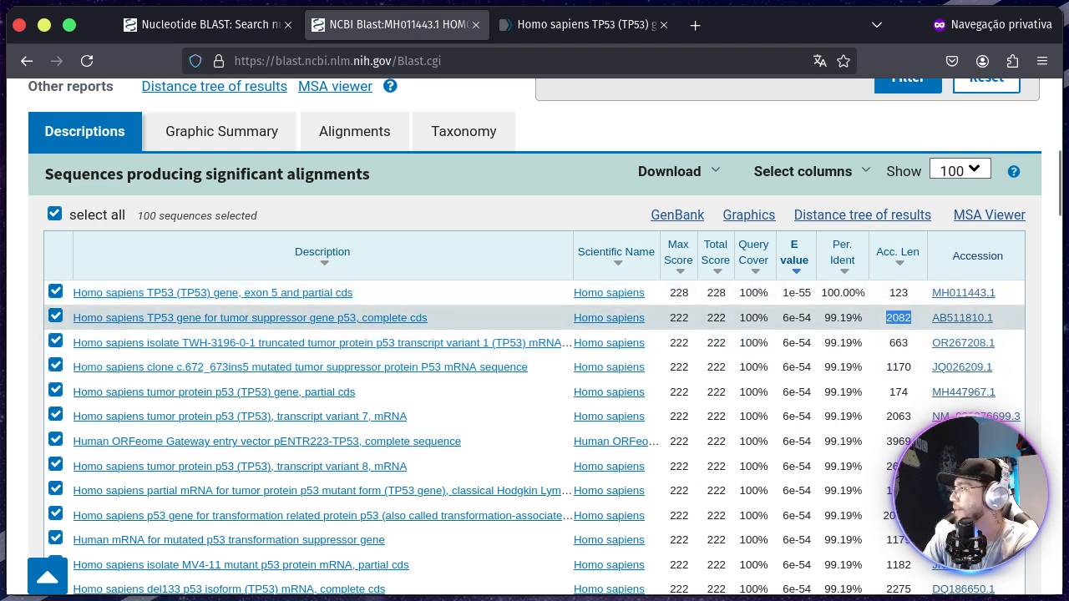
{"action": "left_click", "coordinate": [898, 318]}
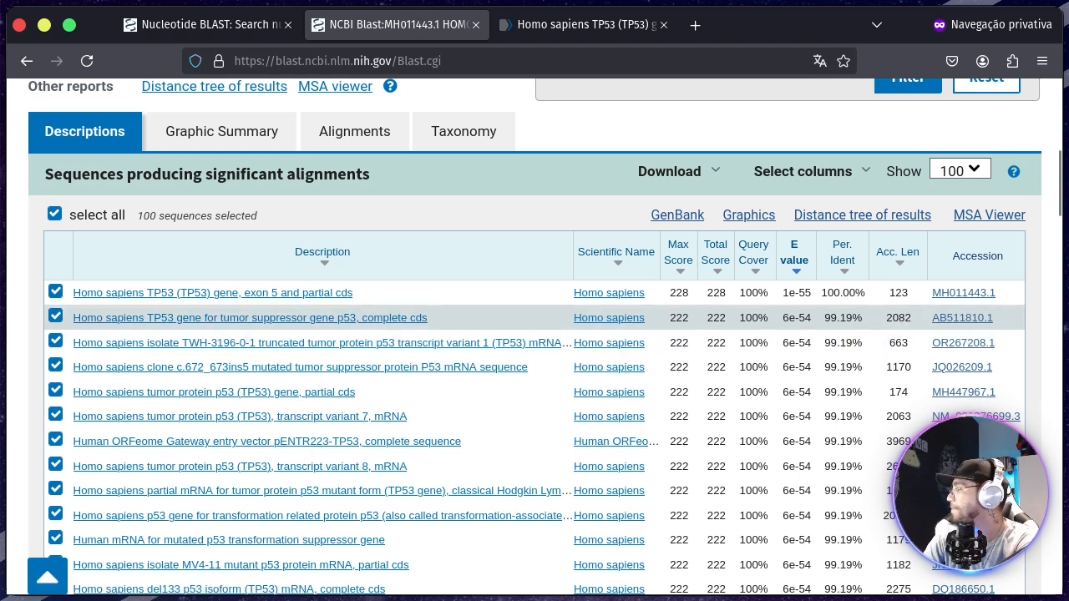
{"action": "double_click", "coordinate": [898, 318]}
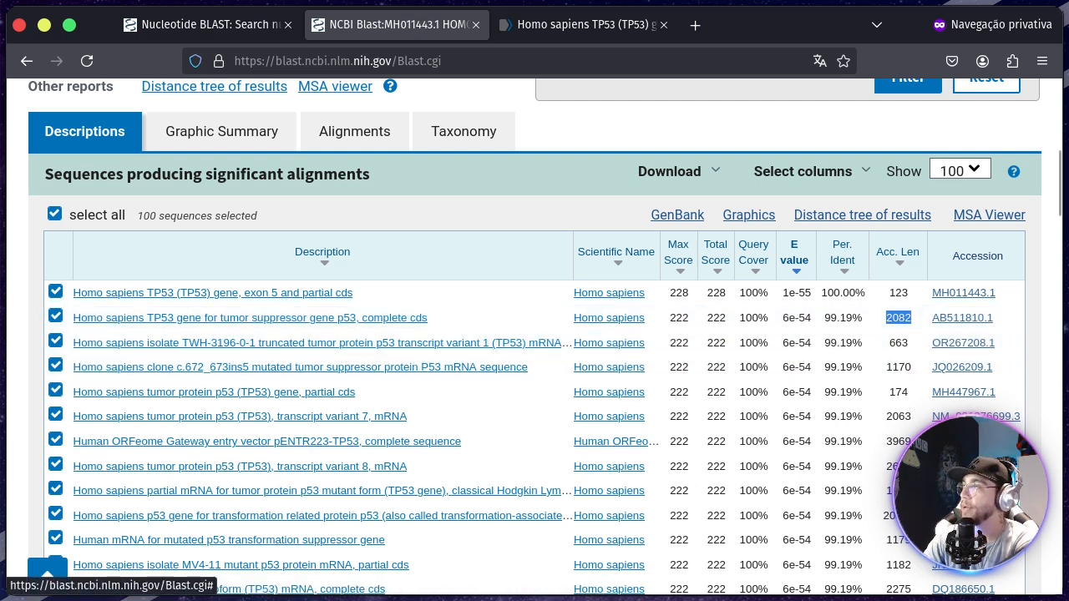
Step: Open the graphic summary and examine the hit distribution along the query against the >= 200 alignment score colour key
{"action": "left_click", "coordinate": [221, 131]}
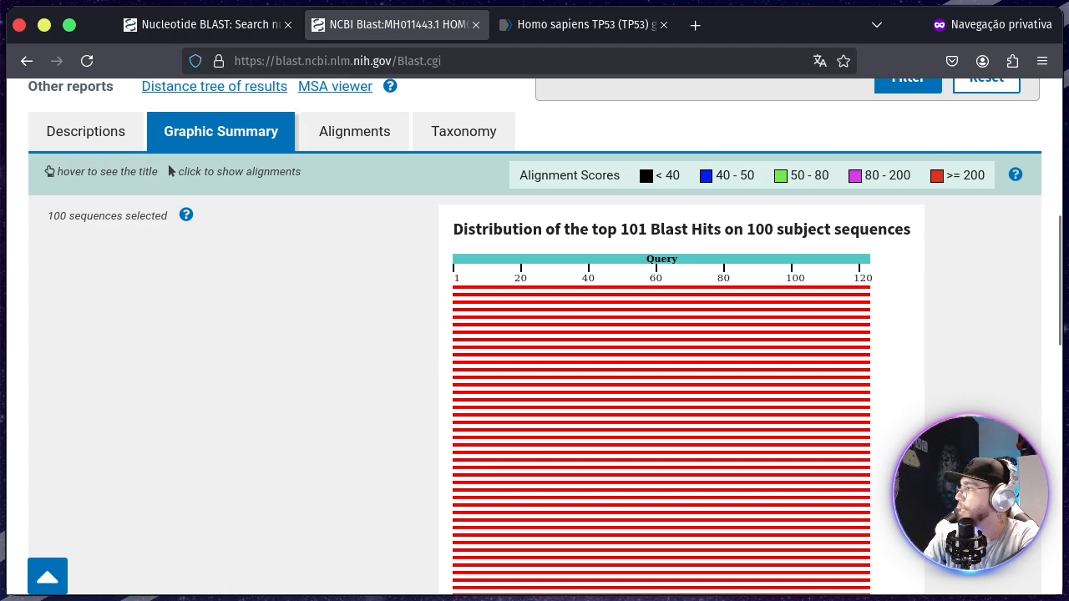
{"action": "double_click", "coordinate": [954, 176]}
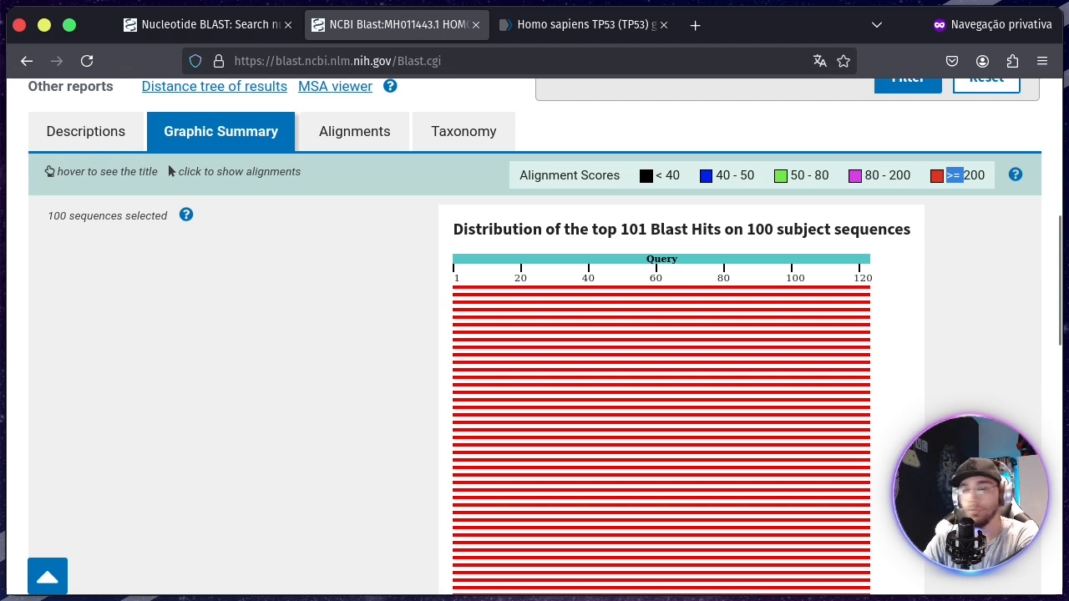
{"action": "scroll", "coordinate": [535, 334], "scroll_direction": "down", "scroll_amount": 2}
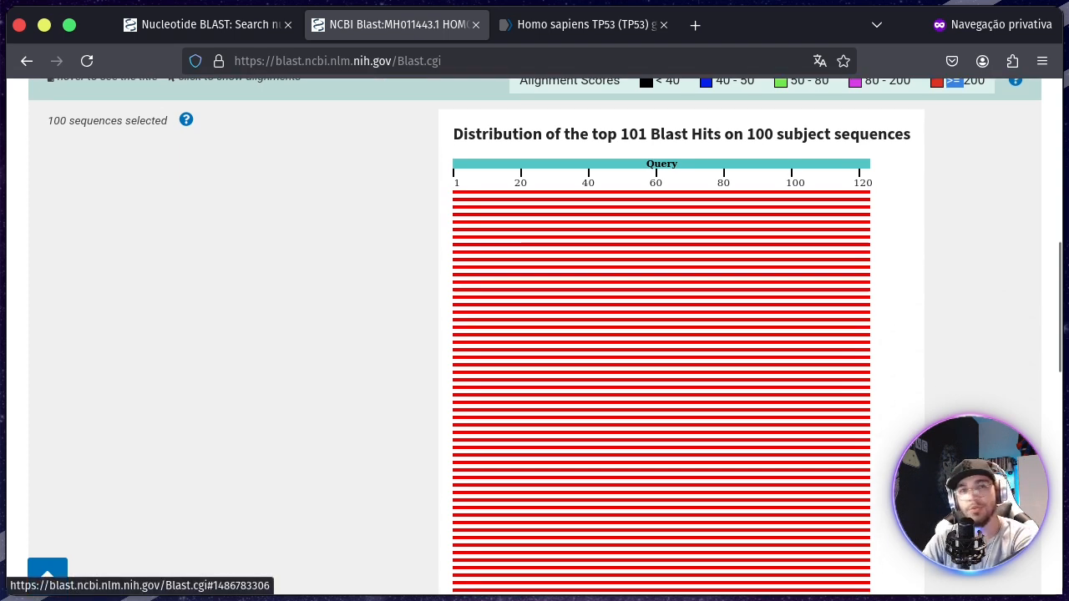
{"action": "scroll", "coordinate": [534, 334], "scroll_direction": "down", "scroll_amount": 2}
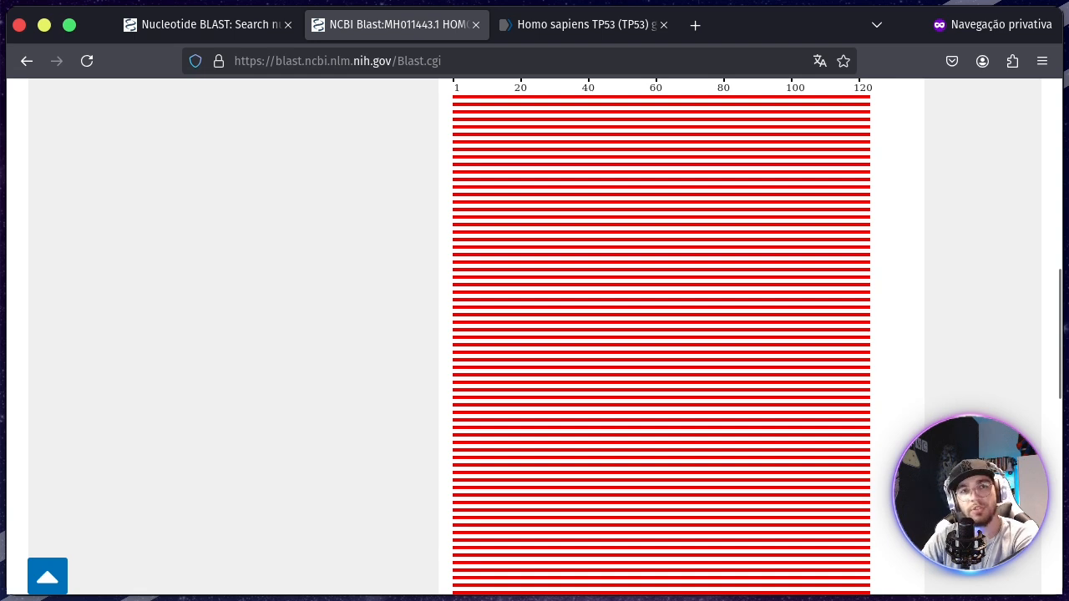
{"action": "scroll", "coordinate": [534, 334], "scroll_direction": "down", "scroll_amount": 5}
{"action": "scroll", "coordinate": [534, 334], "scroll_direction": "up", "scroll_amount": 11}
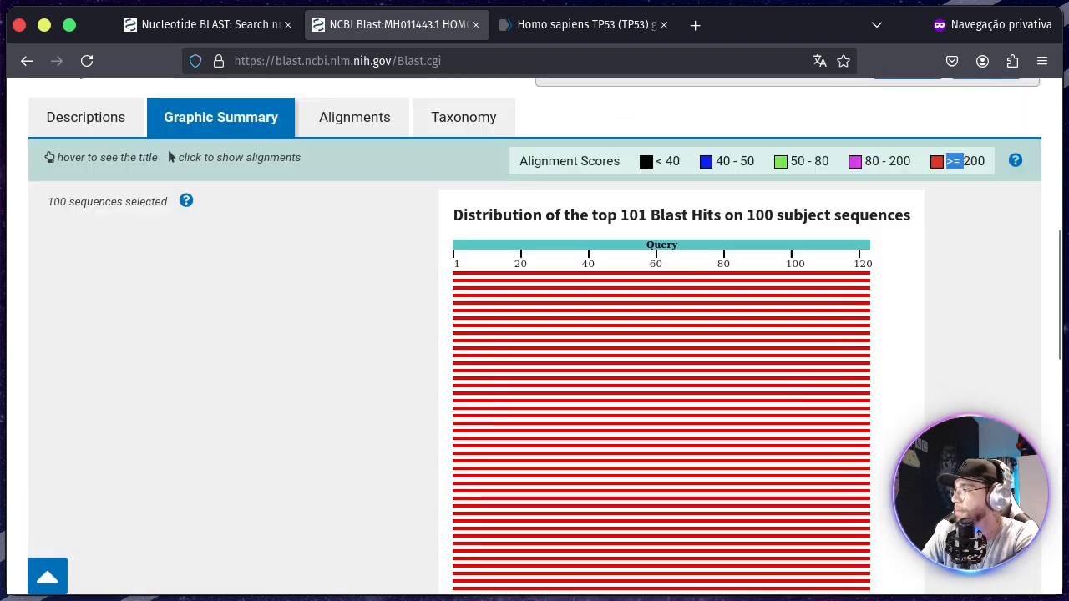
Step: Open the pairwise alignments and examine the base-by-base match lines between query and subject for hit MH011443.1
{"action": "left_click", "coordinate": [354, 226]}
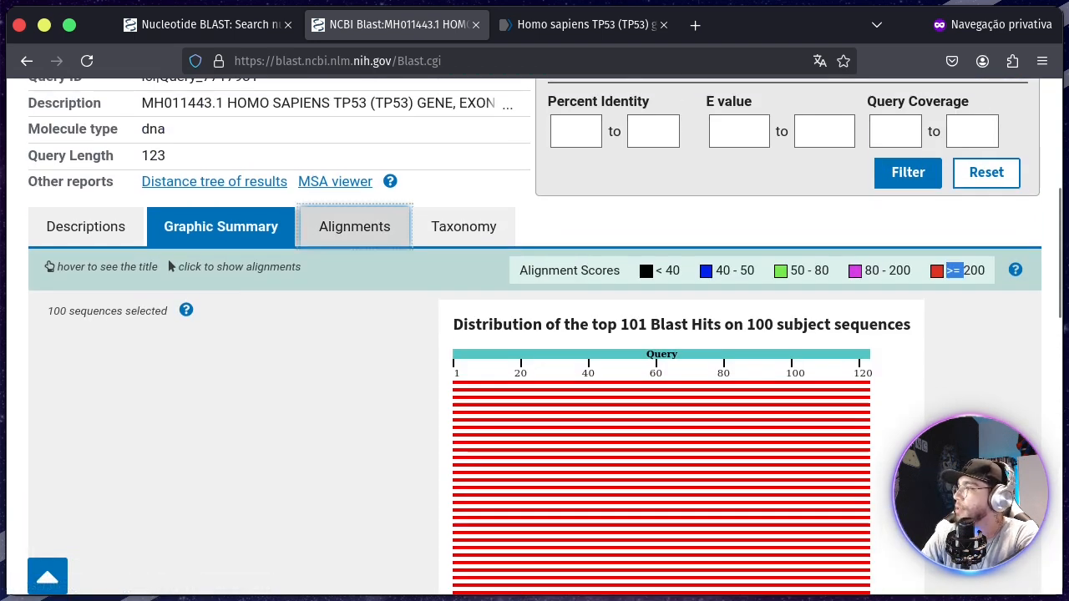
{"action": "scroll", "coordinate": [534, 334], "scroll_direction": "down", "scroll_amount": 4}
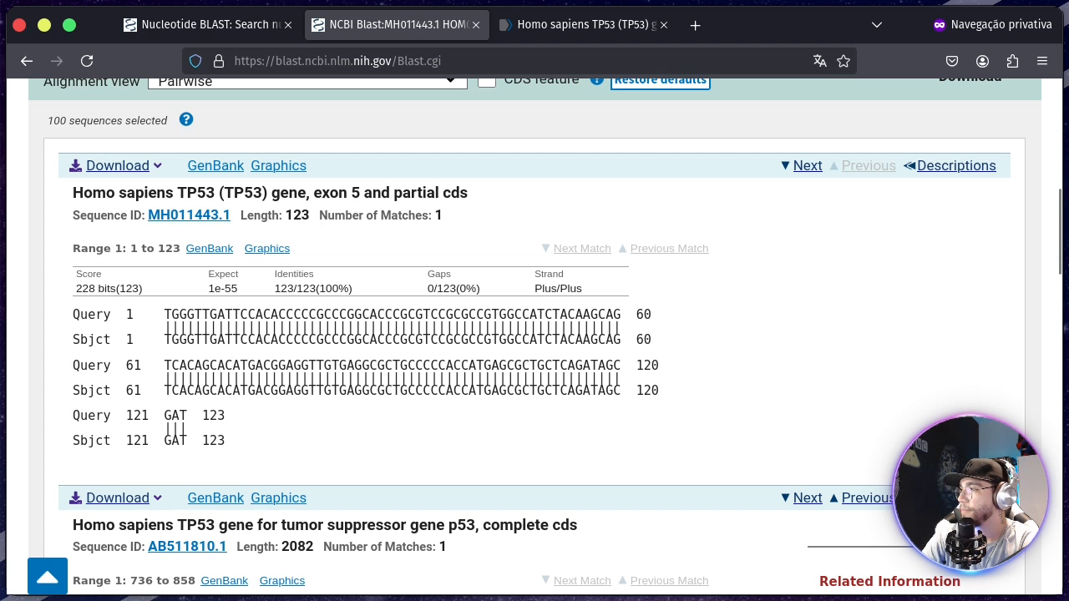
{"action": "scroll", "coordinate": [534, 336], "scroll_direction": "down", "scroll_amount": 1}
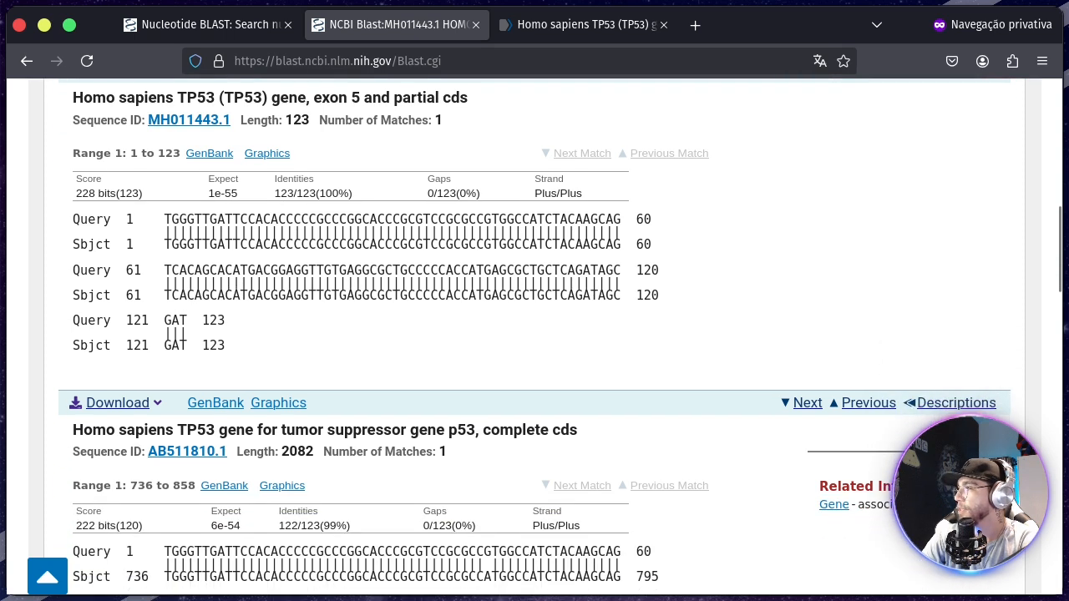
{"action": "scroll", "coordinate": [535, 337], "scroll_direction": "up", "scroll_amount": 1}
{"action": "triple_click", "coordinate": [392, 328]}
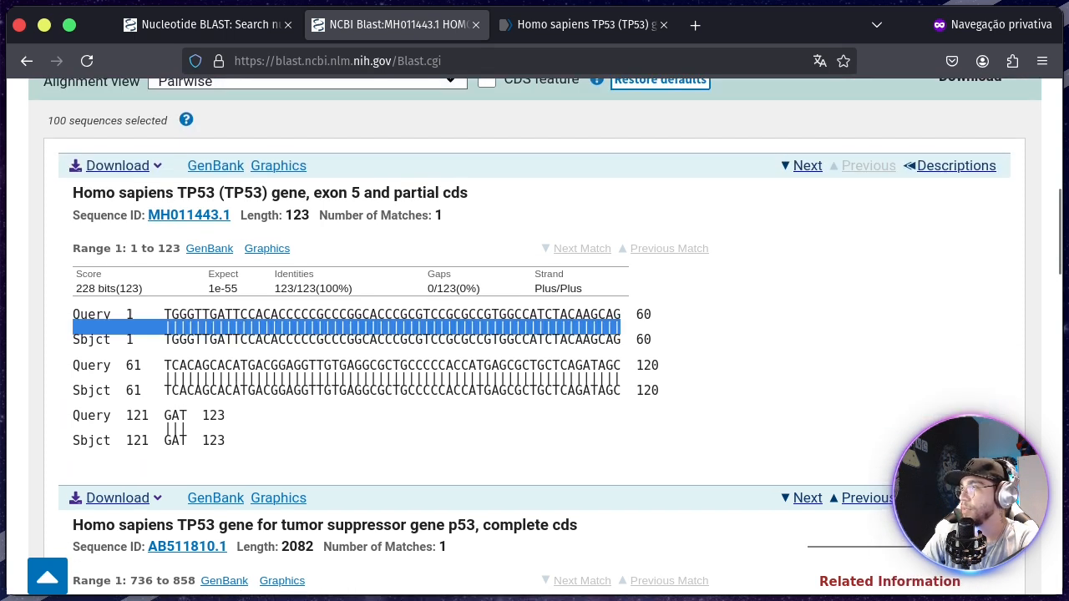
Step: Compare the query and subject start and end positions in the MH011443.1 alignment
{"action": "double_click", "coordinate": [92, 315]}
{"action": "left_click_drag", "start_coordinate": [126, 315], "coordinate": [141, 315]}
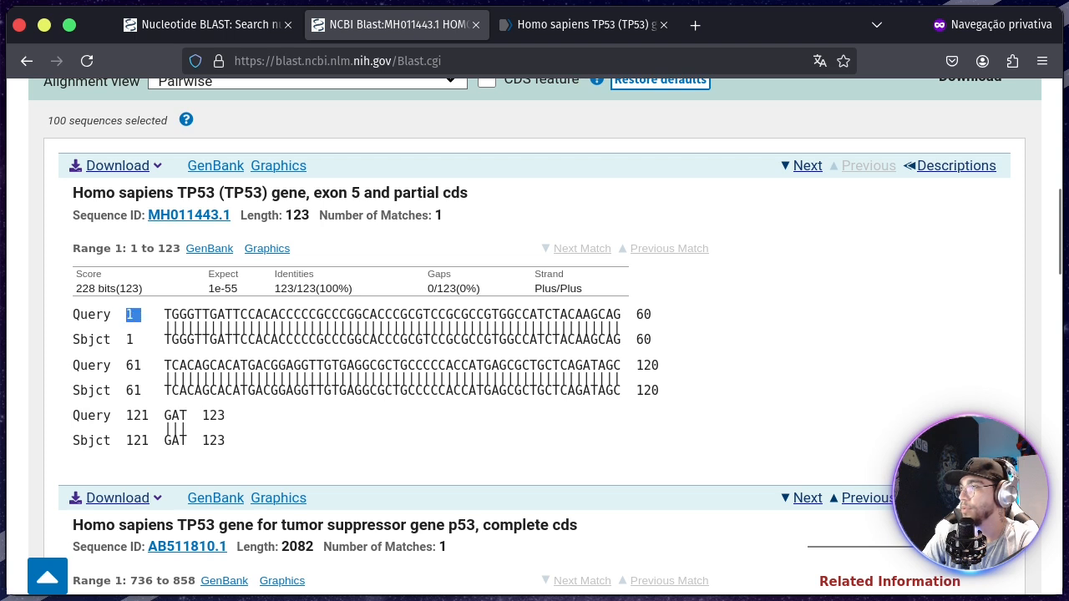
{"action": "double_click", "coordinate": [92, 340]}
{"action": "double_click", "coordinate": [129, 340]}
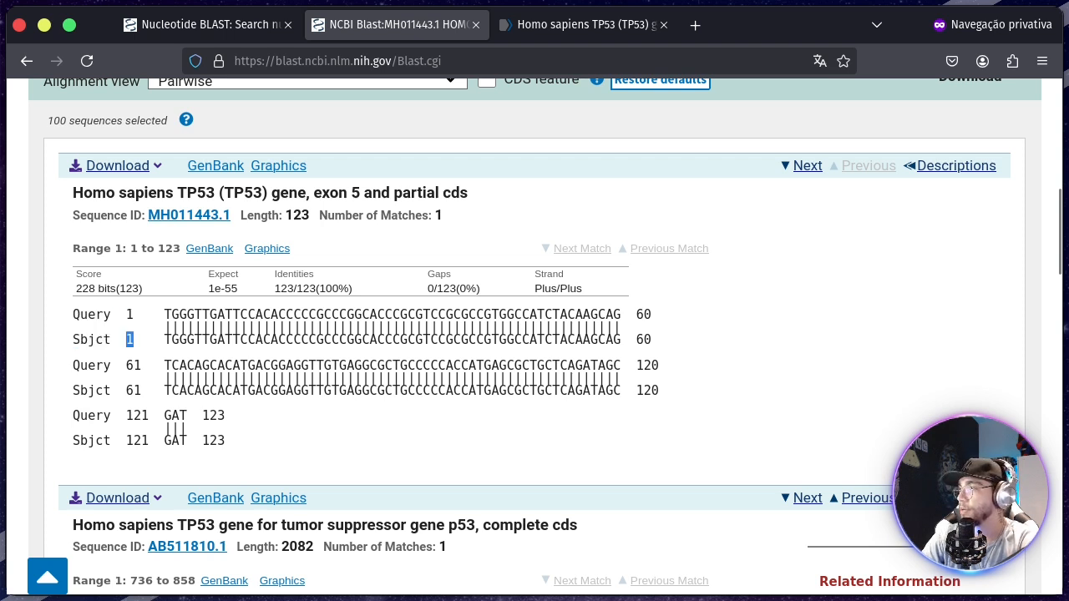
{"action": "double_click", "coordinate": [213, 415]}
{"action": "double_click", "coordinate": [212, 440]}
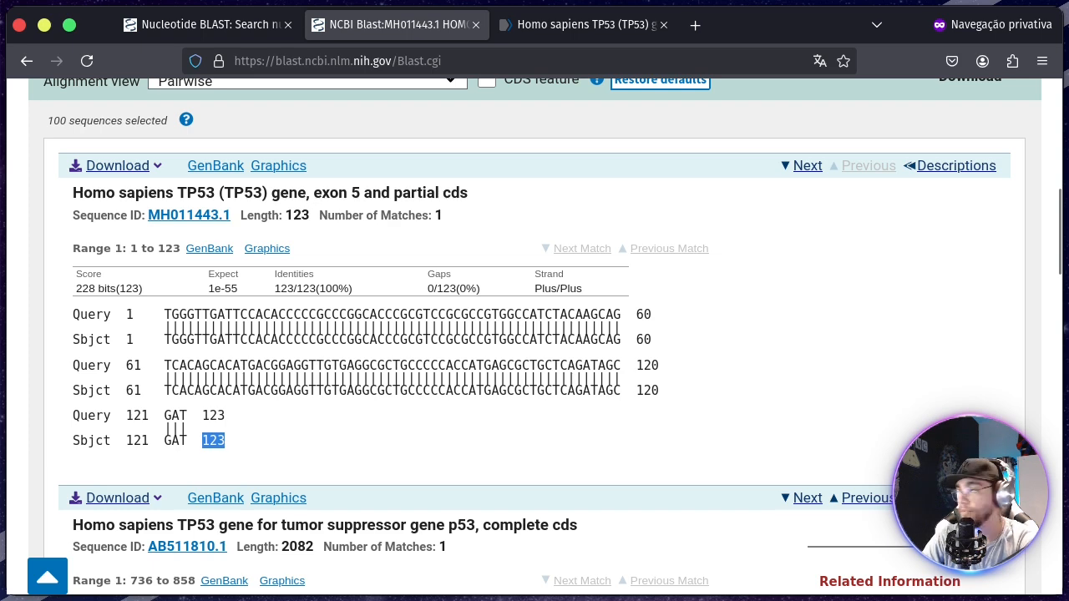
Step: Compare the query's start and end positions with the subject's in the AB511810.1 alignment, including its first subject row
{"action": "scroll", "coordinate": [535, 334], "scroll_direction": "down", "scroll_amount": 5}
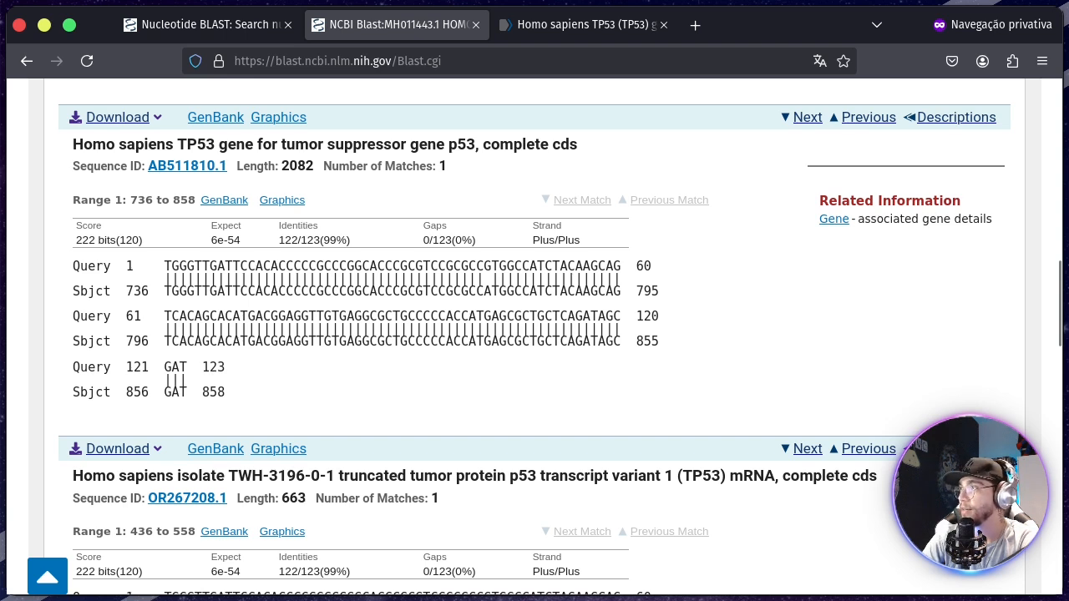
{"action": "mouse_move", "coordinate": [126, 279]}
{"action": "left_mouse_down"}
{"action": "mouse_move", "coordinate": [141, 278]}
{"action": "mouse_move", "coordinate": [134, 266]}
{"action": "left_mouse_up"}
{"action": "double_click", "coordinate": [213, 367]}
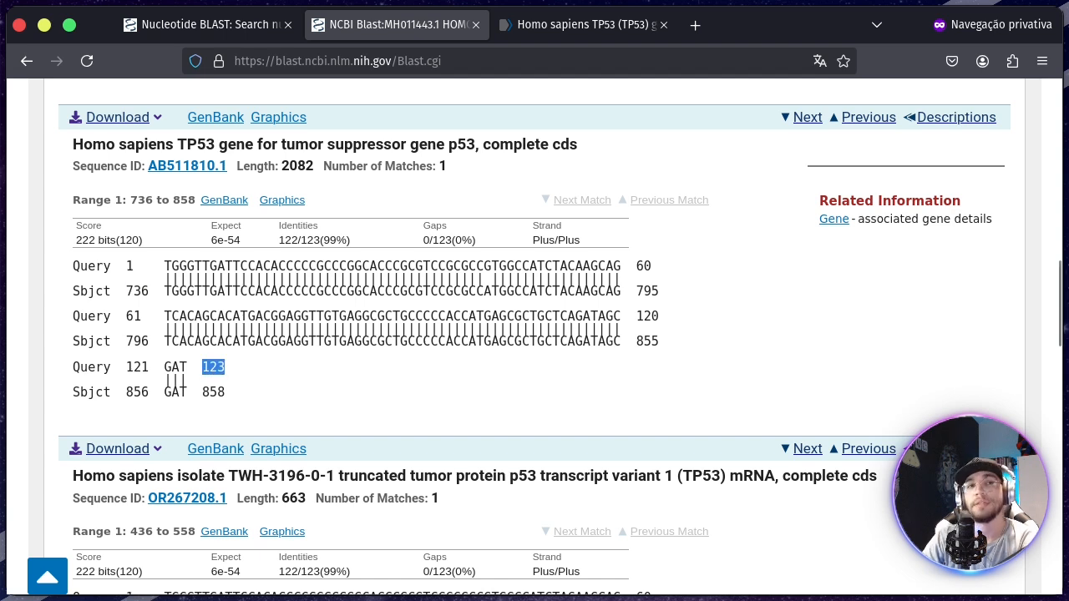
{"action": "double_click", "coordinate": [137, 290]}
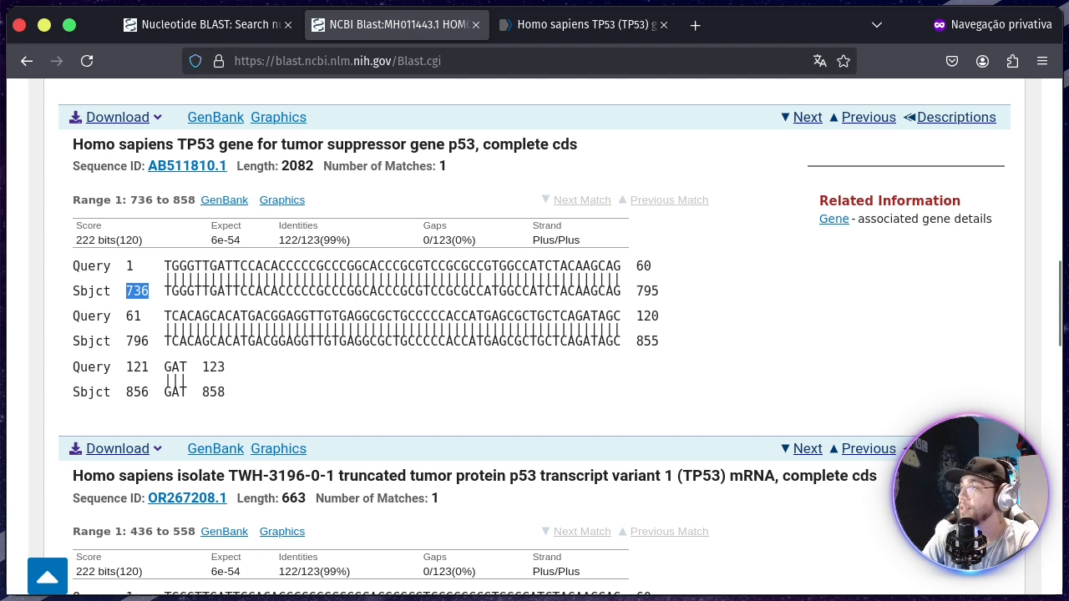
{"action": "double_click", "coordinate": [175, 381]}
{"action": "double_click", "coordinate": [214, 393]}
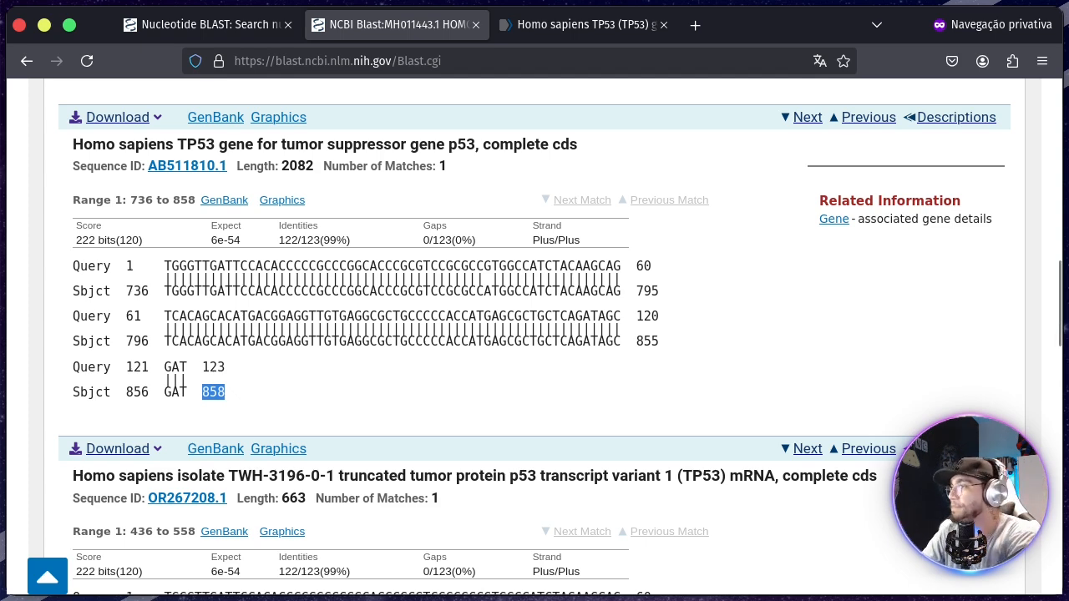
{"action": "left_click_drag", "start_coordinate": [126, 291], "coordinate": [659, 291]}
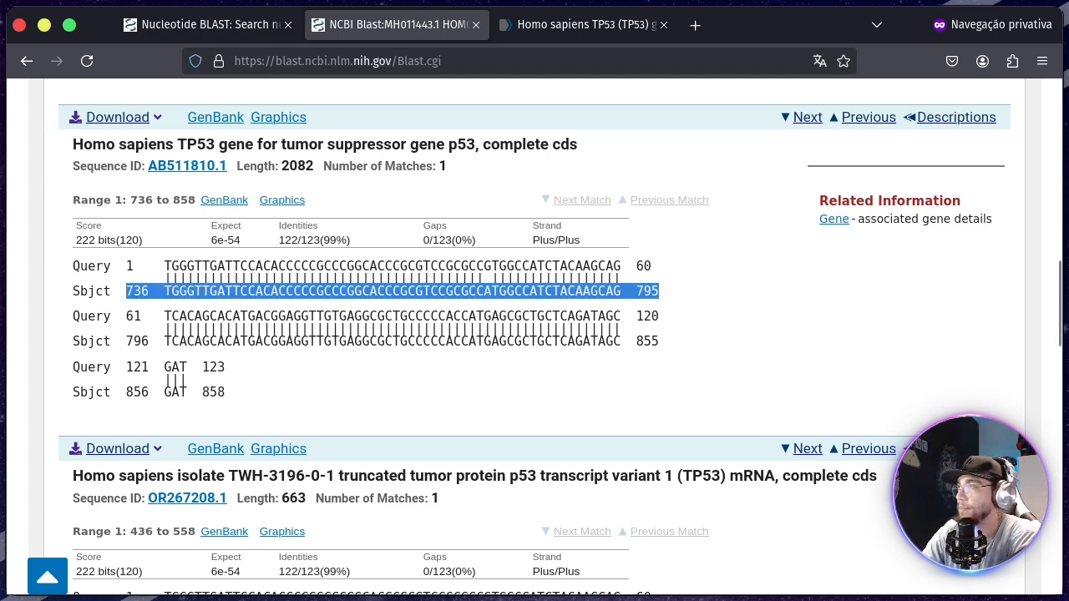
{"action": "left_click", "coordinate": [659, 292]}
Step: Check the download format options for the individual OR267208.1 and AB511810.1 alignments, without downloading anything
{"action": "scroll", "coordinate": [199, 169], "scroll_direction": "down", "scroll_amount": 3}
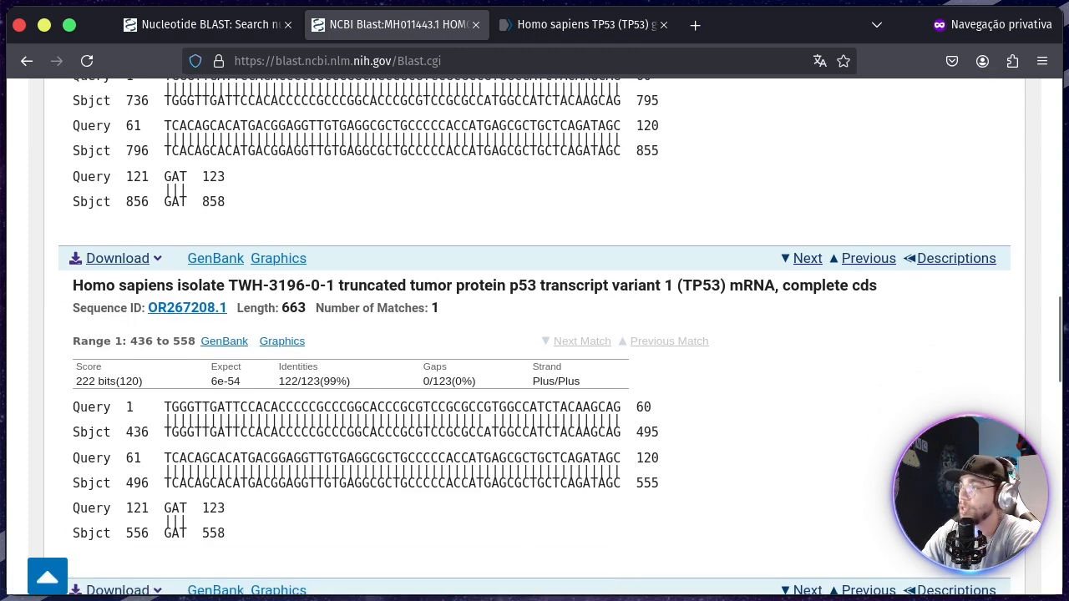
{"action": "left_click", "coordinate": [117, 258]}
{"action": "left_click", "coordinate": [117, 258]}
{"action": "scroll", "coordinate": [117, 258], "scroll_direction": "up", "scroll_amount": 5}
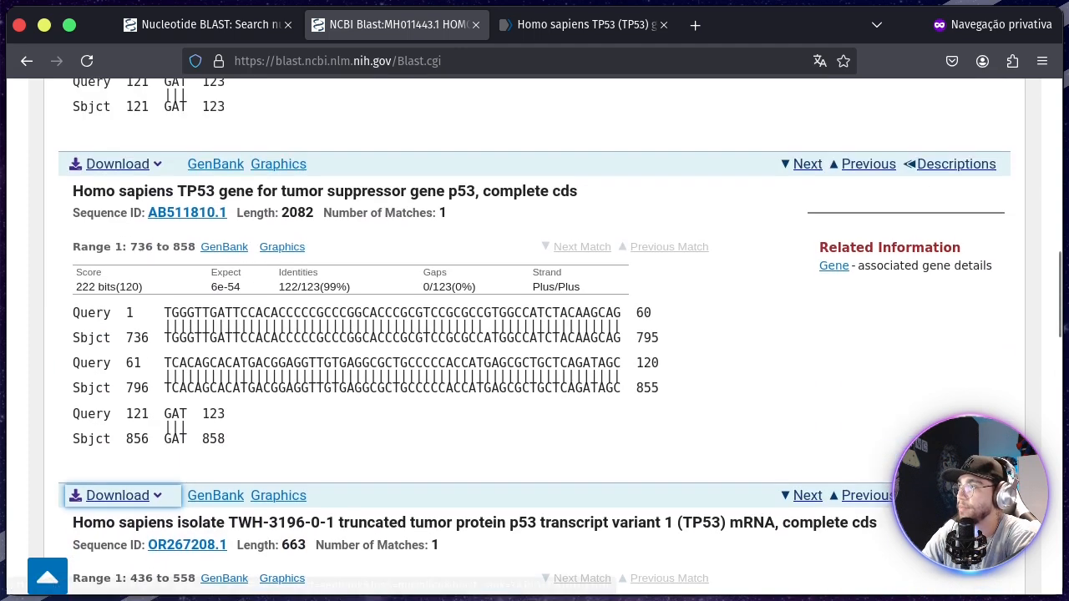
{"action": "left_click", "coordinate": [117, 307]}
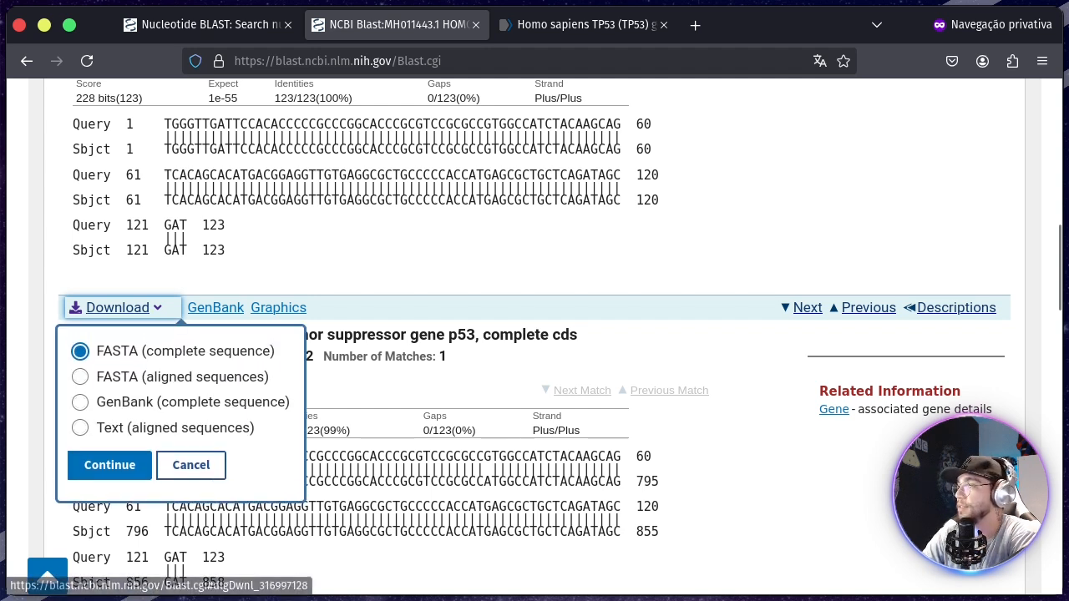
{"action": "left_click", "coordinate": [117, 308]}
{"action": "scroll", "coordinate": [281, 392], "scroll_direction": "up", "scroll_amount": 10}
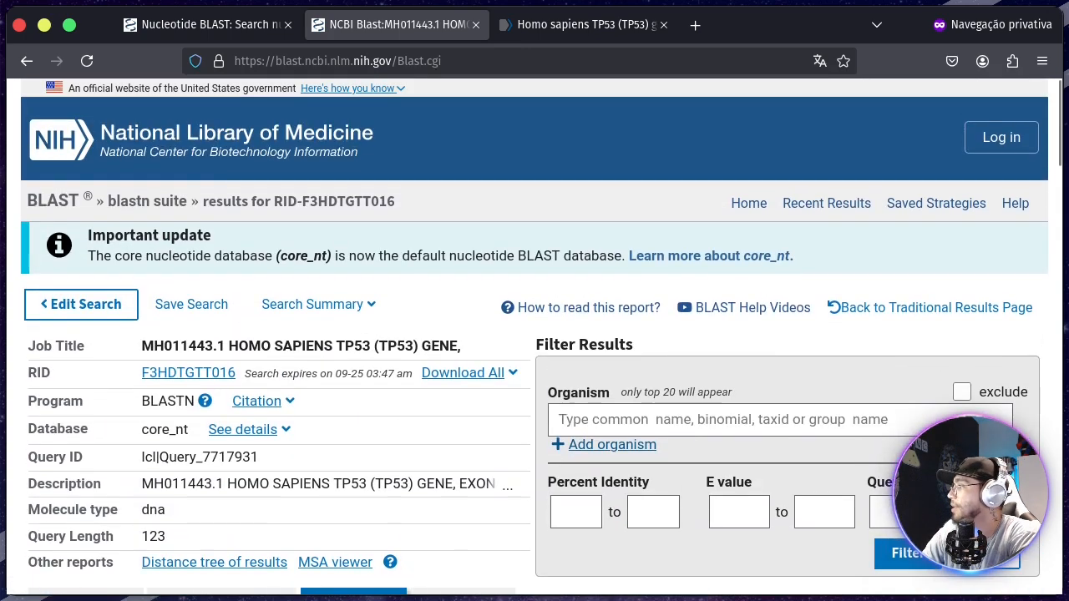
Step: Return to the descriptions table and check which download formats are offered for all the selected sequences
{"action": "scroll", "coordinate": [535, 334], "scroll_direction": "down", "scroll_amount": 4}
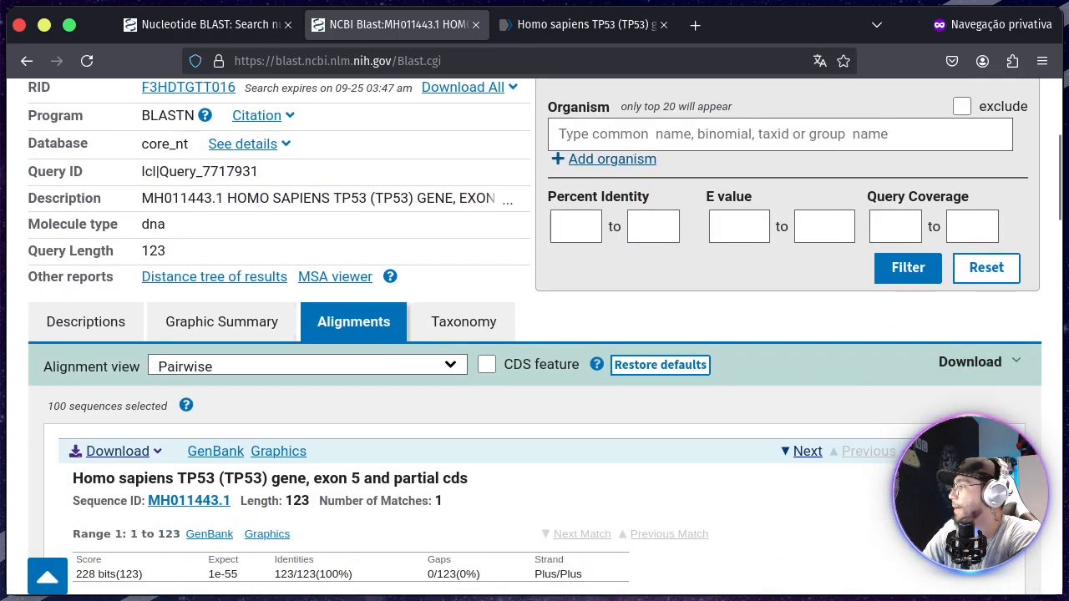
{"action": "left_click", "coordinate": [85, 322]}
{"action": "scroll", "coordinate": [535, 335], "scroll_direction": "down", "scroll_amount": 2}
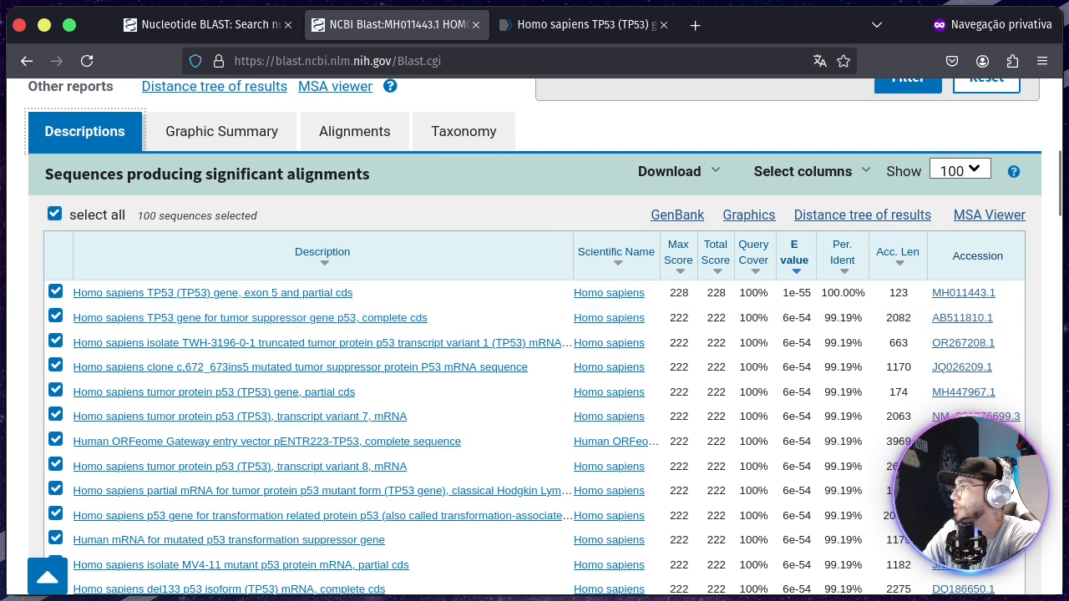
{"action": "left_click", "coordinate": [671, 172]}
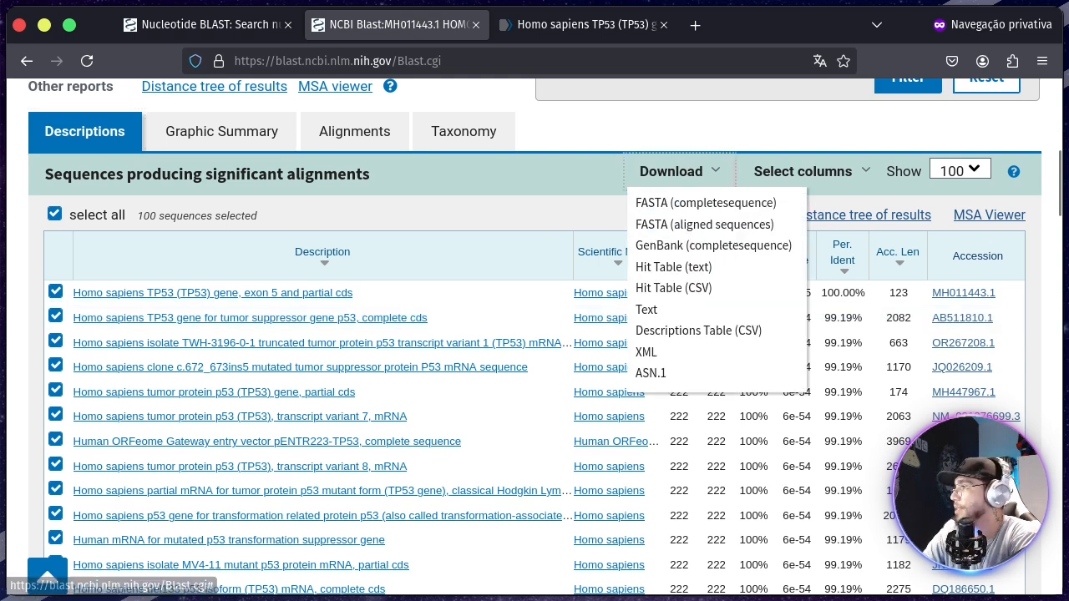
Step: Check the sequence length in the MH011443.1 alignment, and examine the taxonomy lineage report of the hits
{"action": "left_click", "coordinate": [354, 131]}
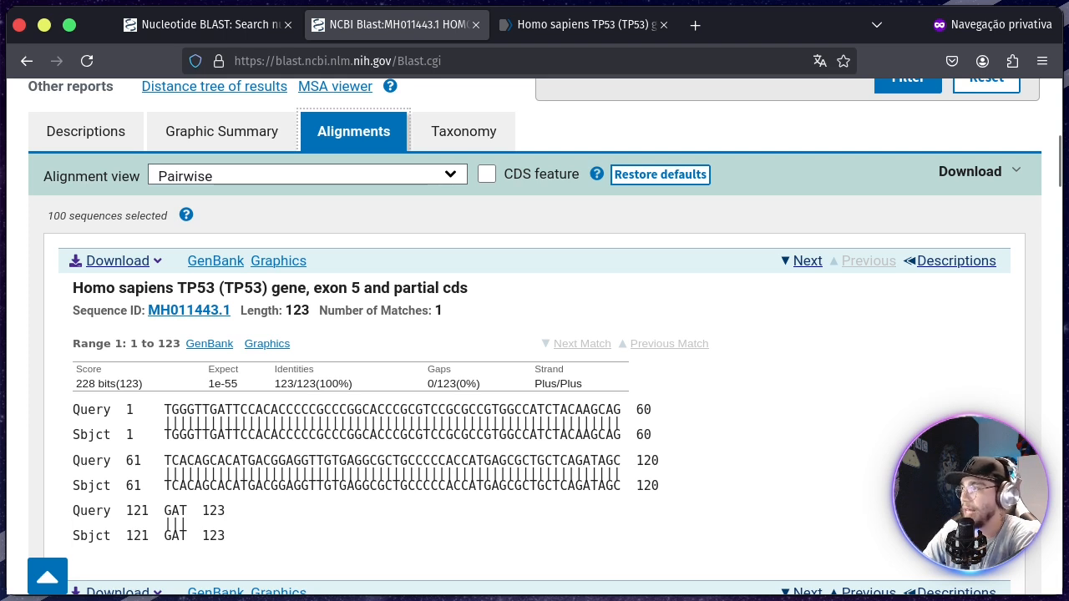
{"action": "double_click", "coordinate": [297, 311]}
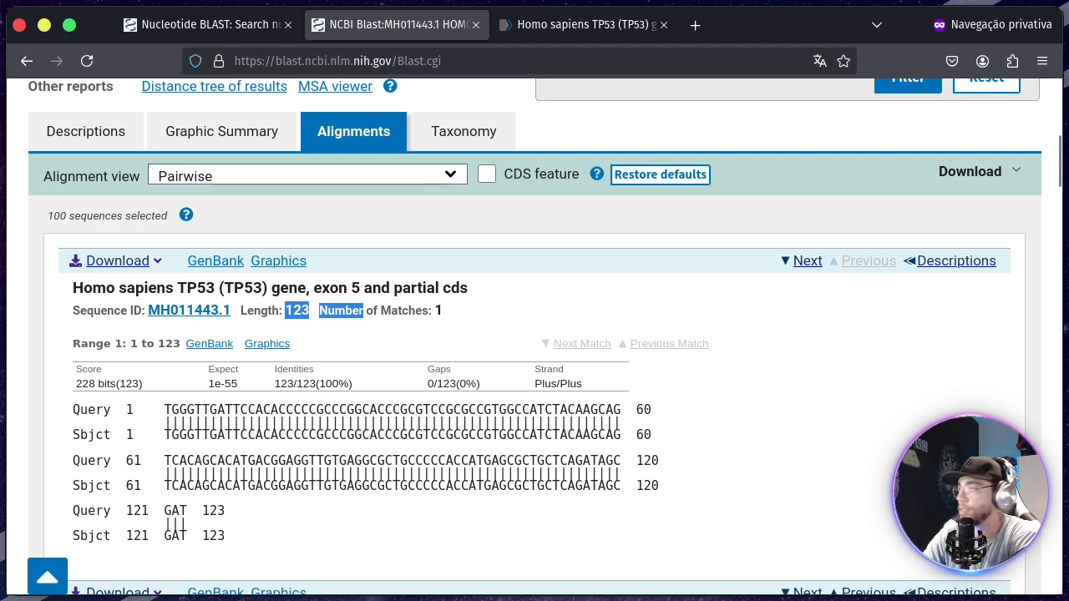
{"action": "left_click", "coordinate": [463, 131]}
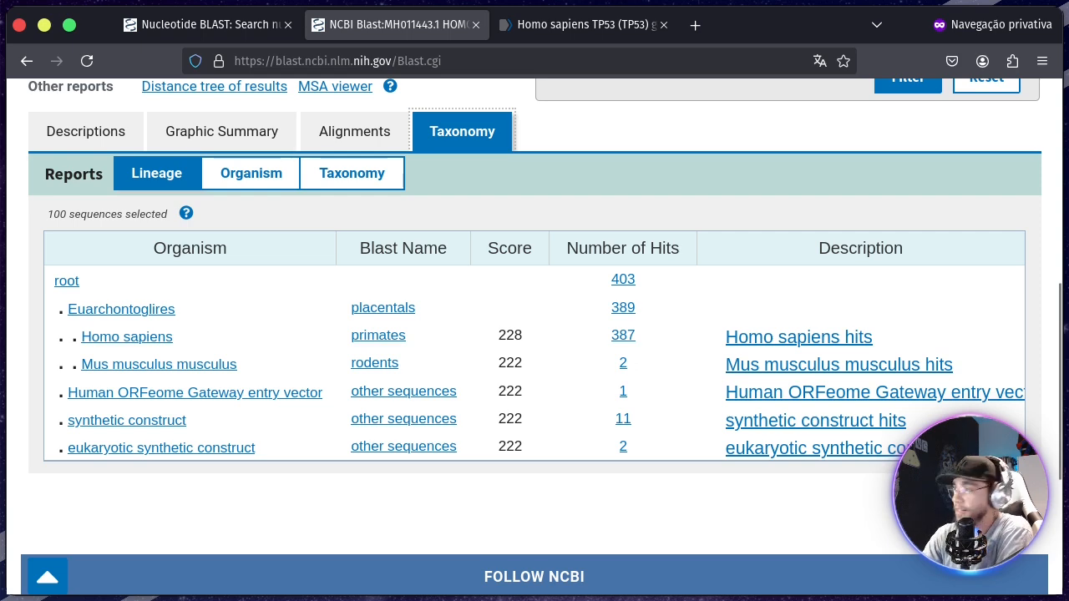
{"action": "scroll", "coordinate": [535, 334], "scroll_direction": "up", "scroll_amount": 5}
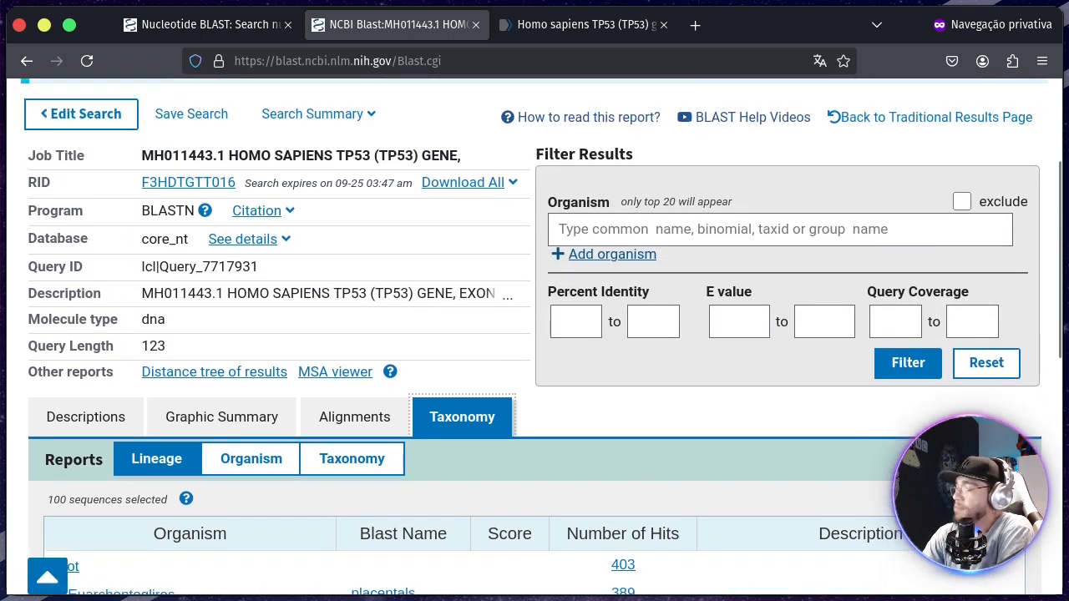
{"action": "scroll", "coordinate": [355, 417], "scroll_direction": "up", "scroll_amount": 2}
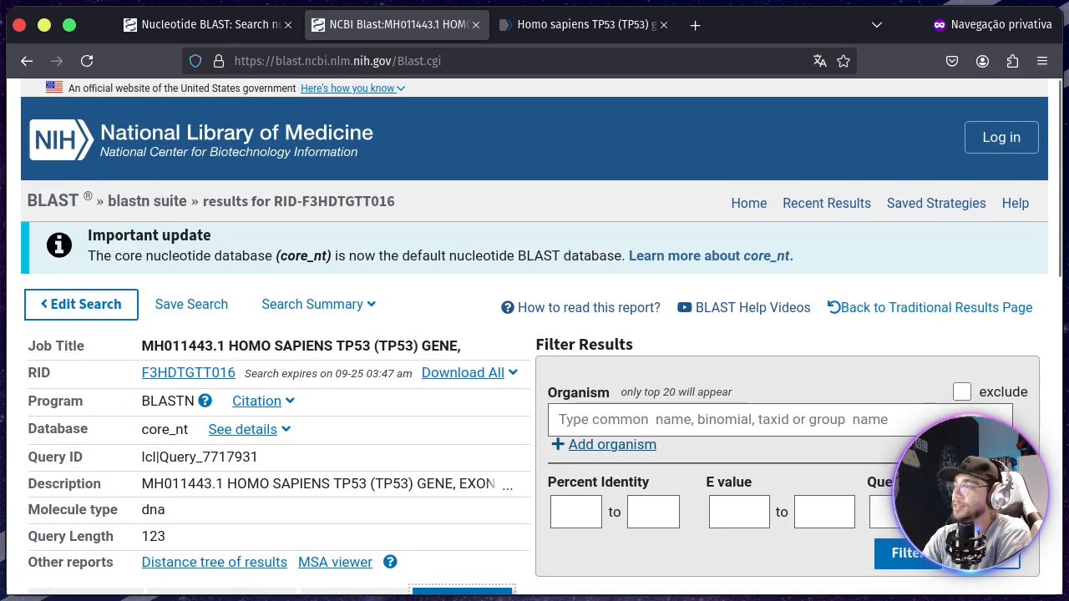
{"action": "scroll", "coordinate": [355, 417], "scroll_direction": "down", "scroll_amount": 3}
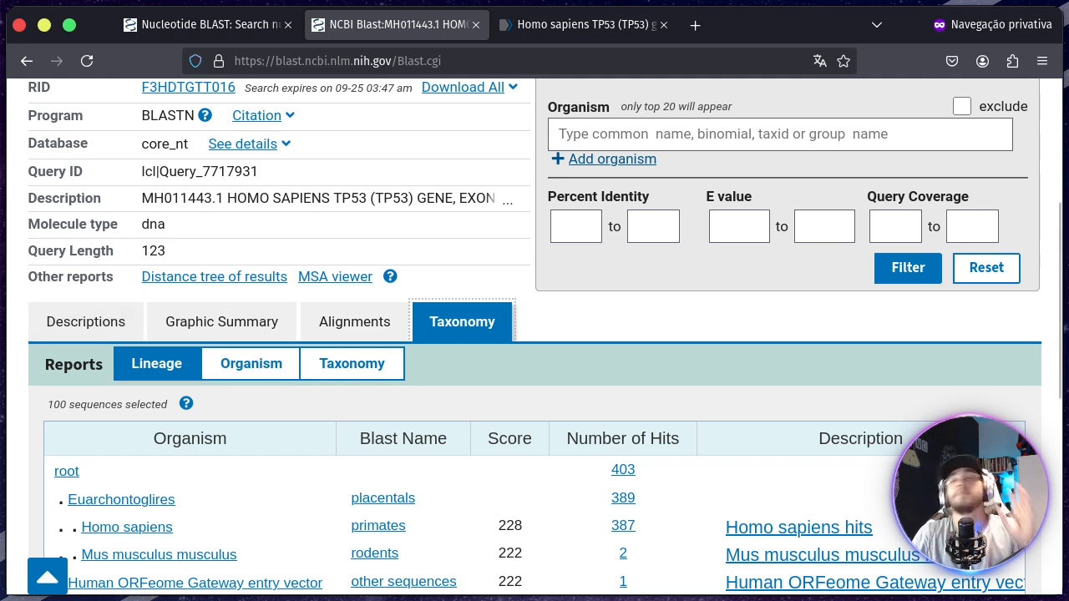
Step: Review the source TP53 FASTA record, and return to the BLAST descriptions table to examine the hits further down
{"action": "left_click", "coordinate": [584, 24]}
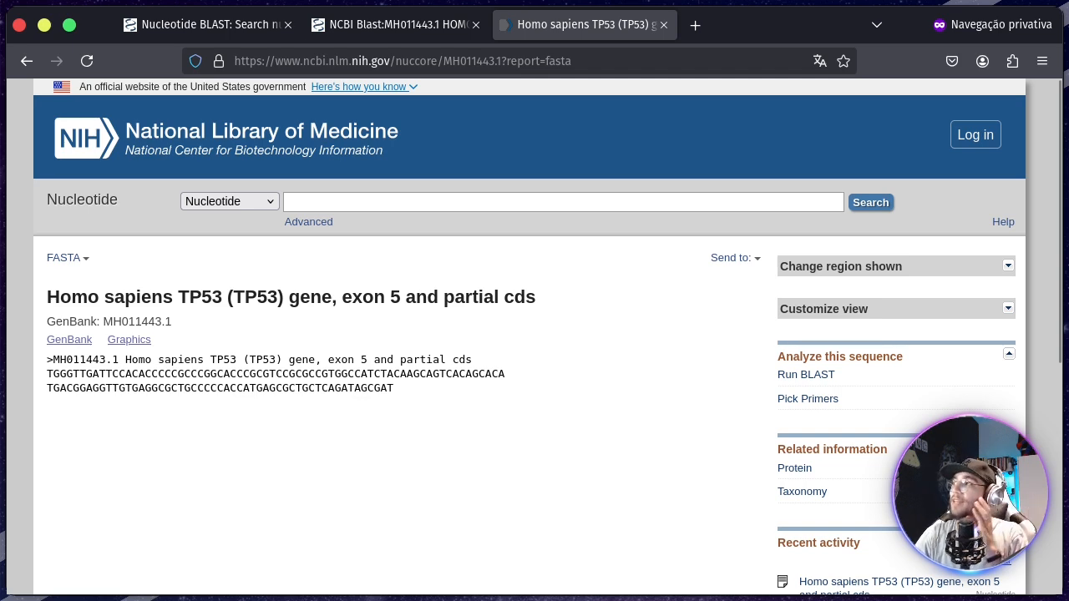
{"action": "left_click", "coordinate": [393, 25]}
{"action": "left_click", "coordinate": [85, 322]}
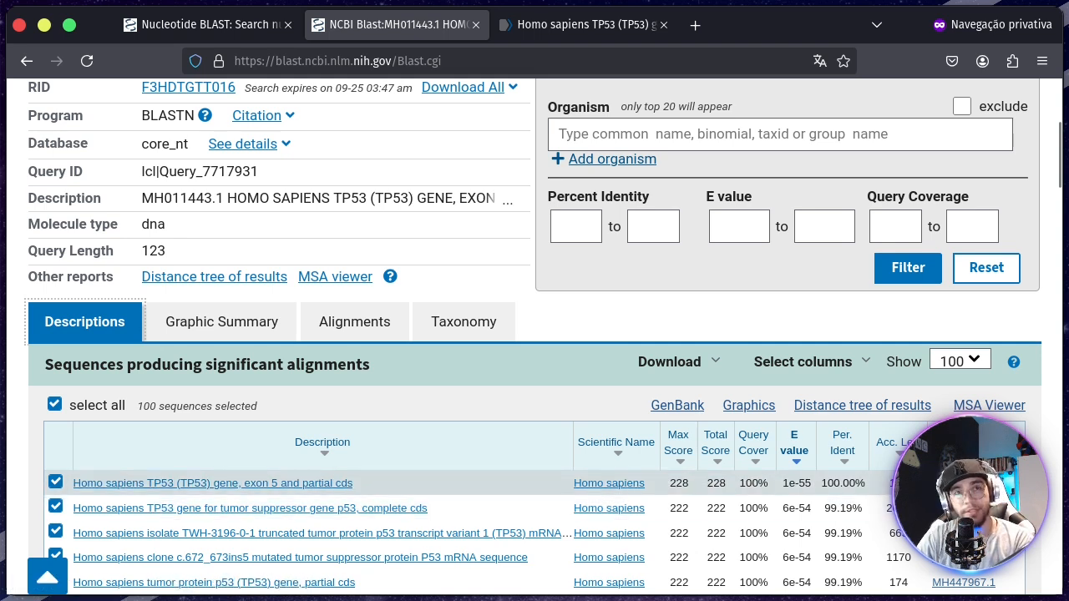
{"action": "scroll", "coordinate": [334, 483], "scroll_direction": "down", "scroll_amount": 2}
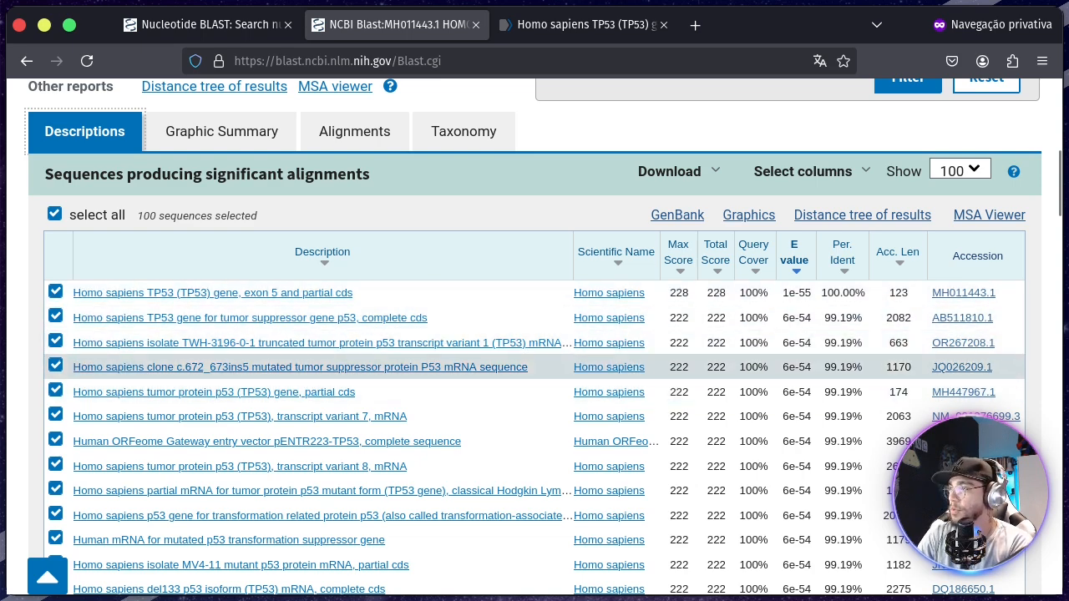
{"action": "scroll", "coordinate": [267, 351], "scroll_direction": "down", "scroll_amount": 1}
{"action": "scroll", "coordinate": [267, 346], "scroll_direction": "down", "scroll_amount": 1}
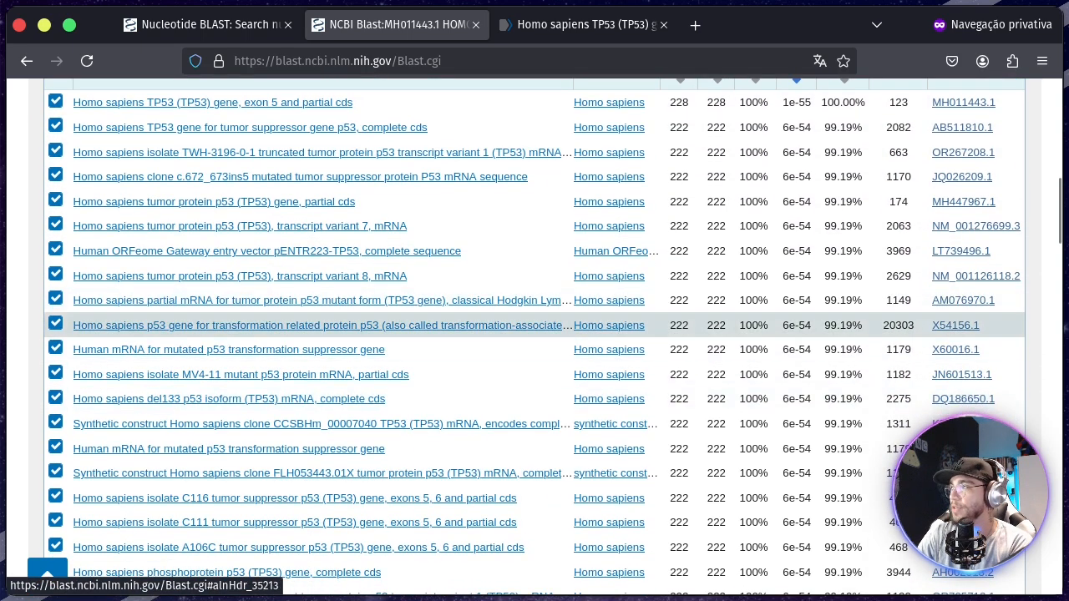